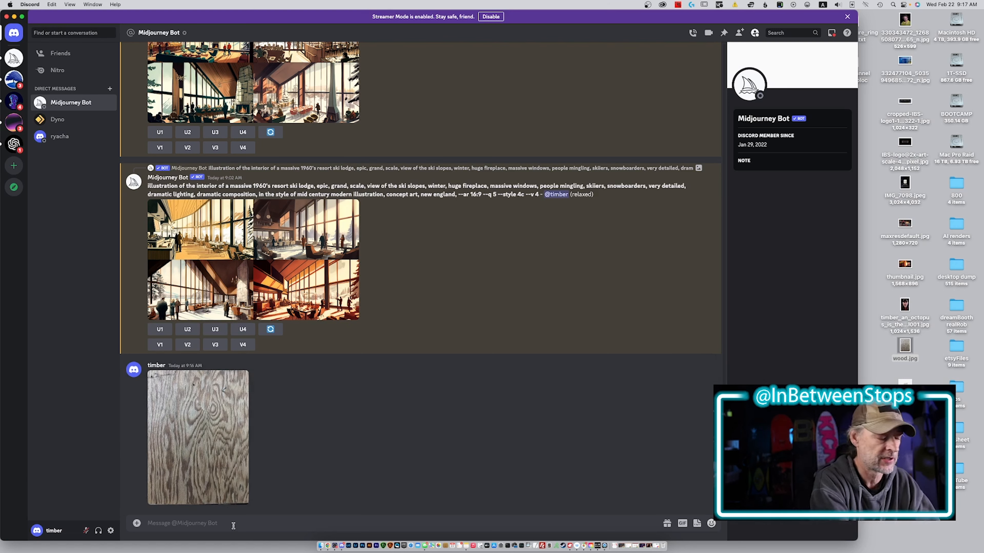
Start an /imagine prompt with the copied link of the uploaded wood.jpg image as its reference
{"action": "type", "text": "/"}
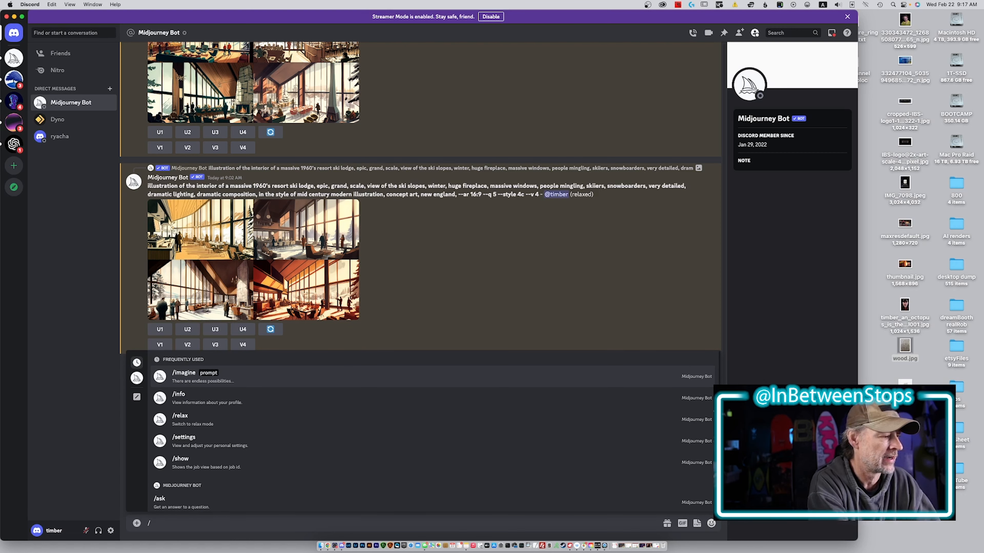
{"action": "key", "text": "Return"}
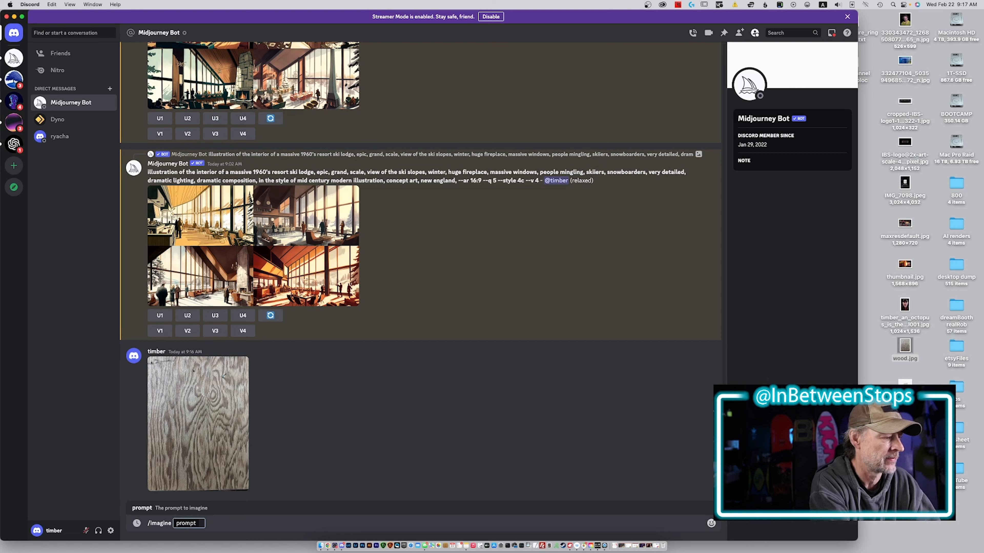
{"action": "right_click", "coordinate": [206, 451]}
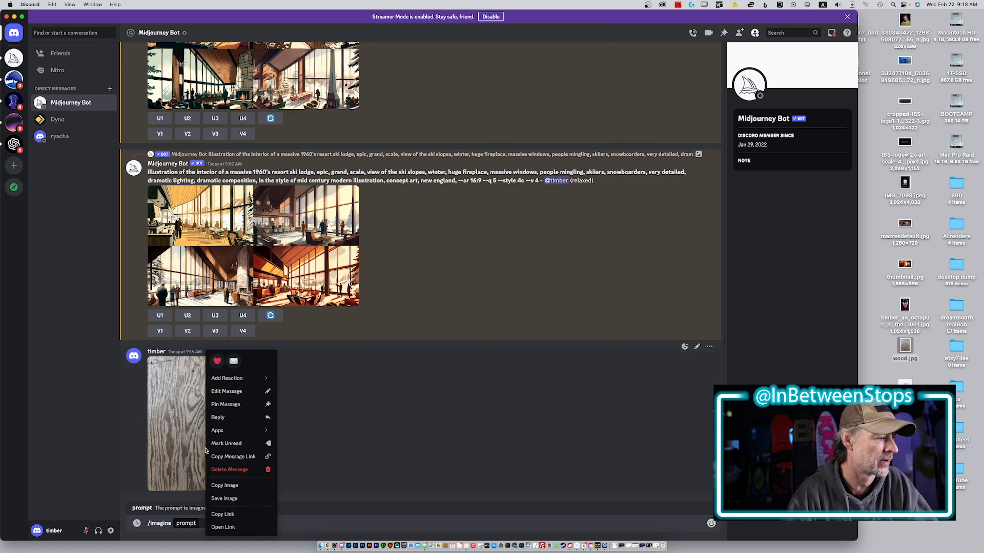
{"action": "left_click", "coordinate": [231, 514]}
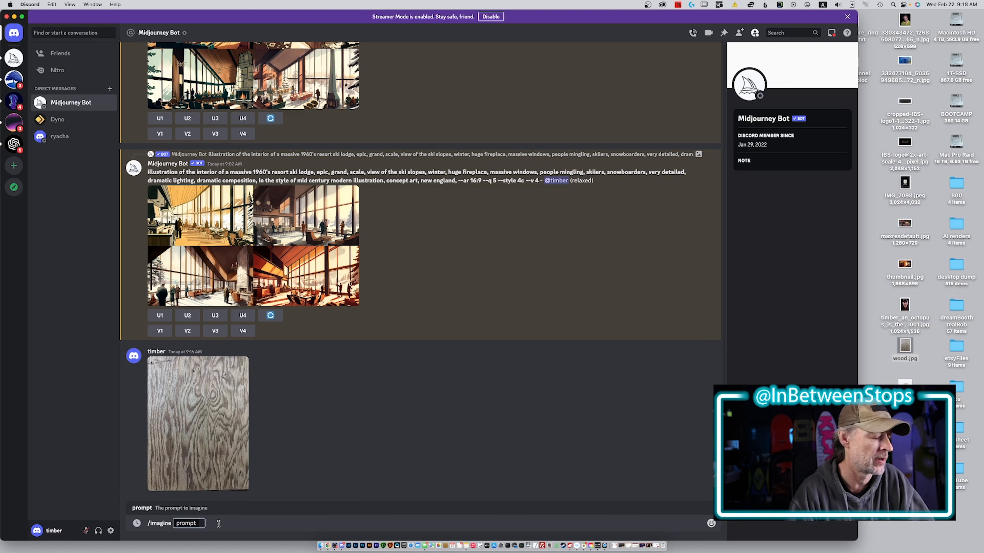
{"action": "key", "text": "super+v"}
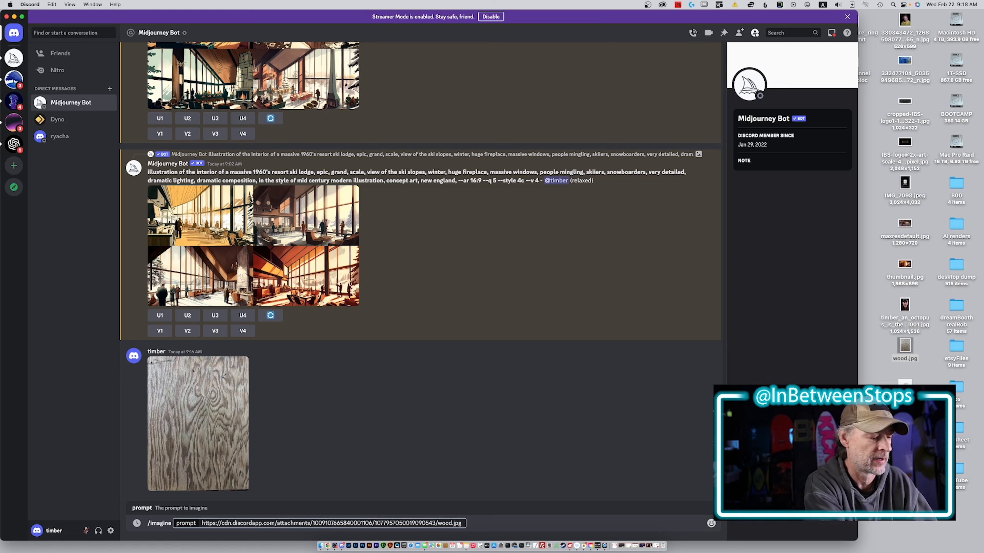
Add the description "evil wood elf queen, angry, sharp teeth, black eyes" after the image link in the prompt
{"action": "type", "text": "evil"}
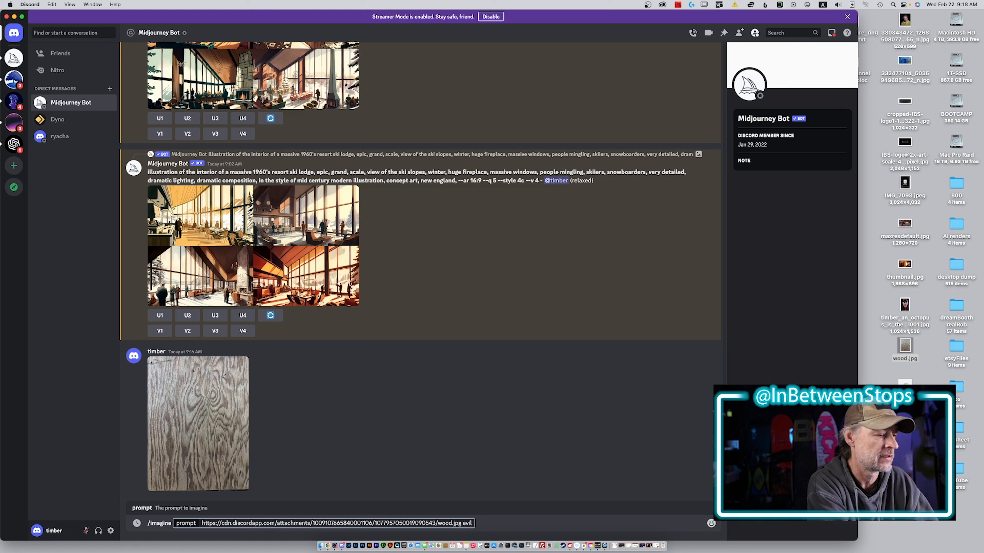
{"action": "type", "text": " wood e"}
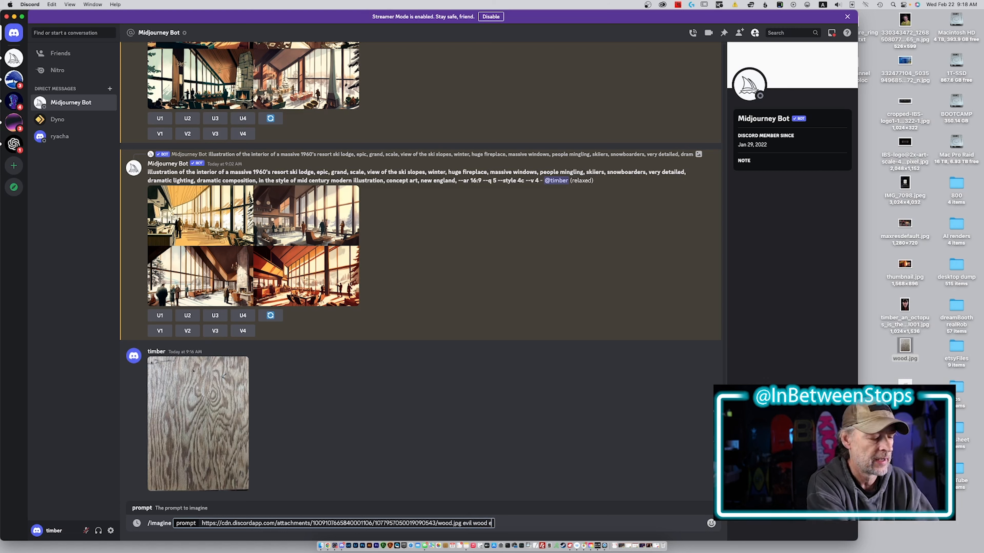
{"action": "key", "text": "XF86AudioLowerVolume"}
{"action": "type", "text": "lf"}
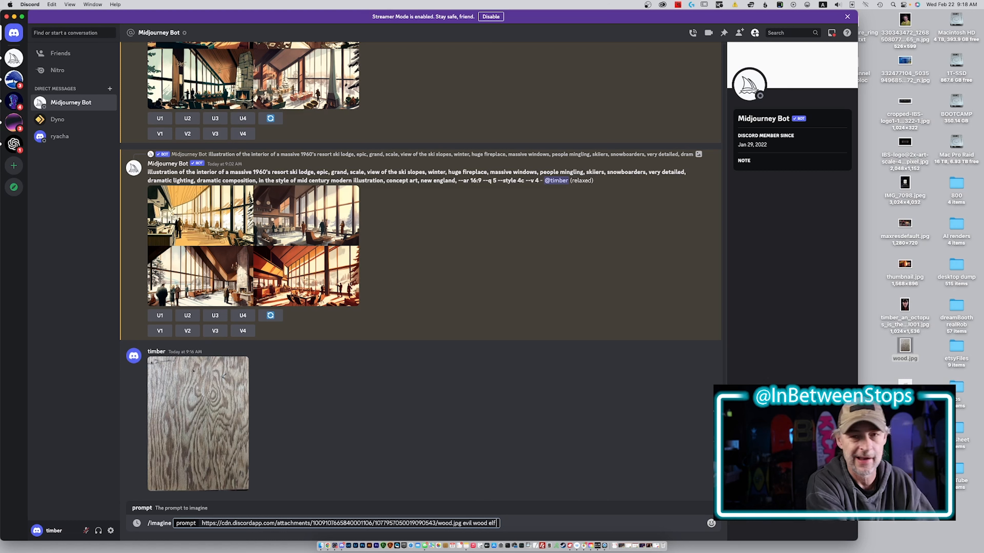
{"action": "type", "text": " queen"}
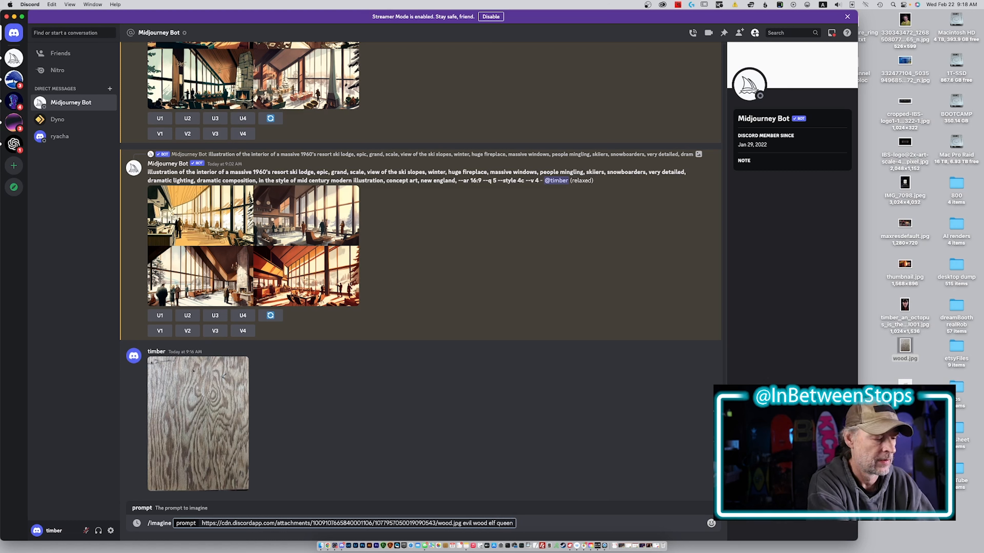
{"action": "type", "text": ","}
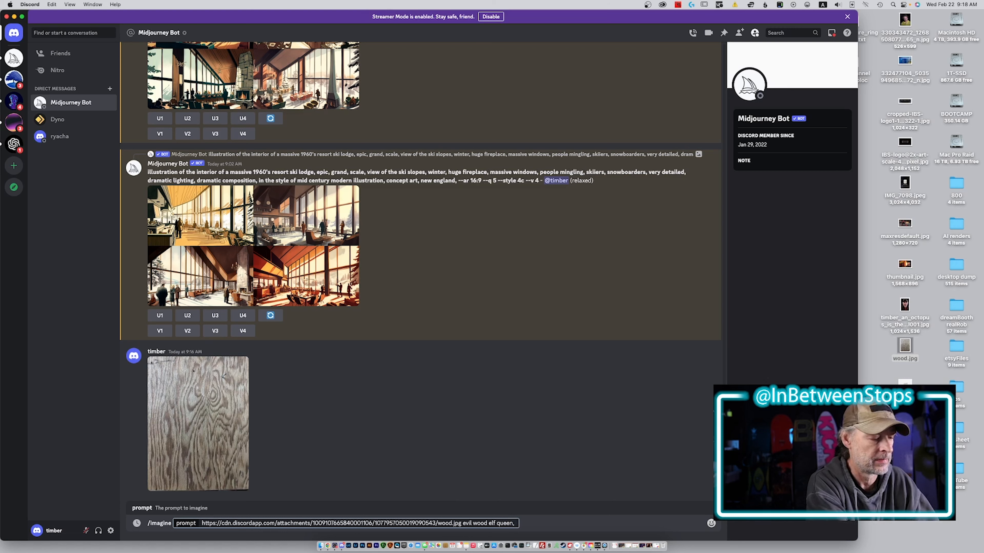
{"action": "type", "text": " an"}
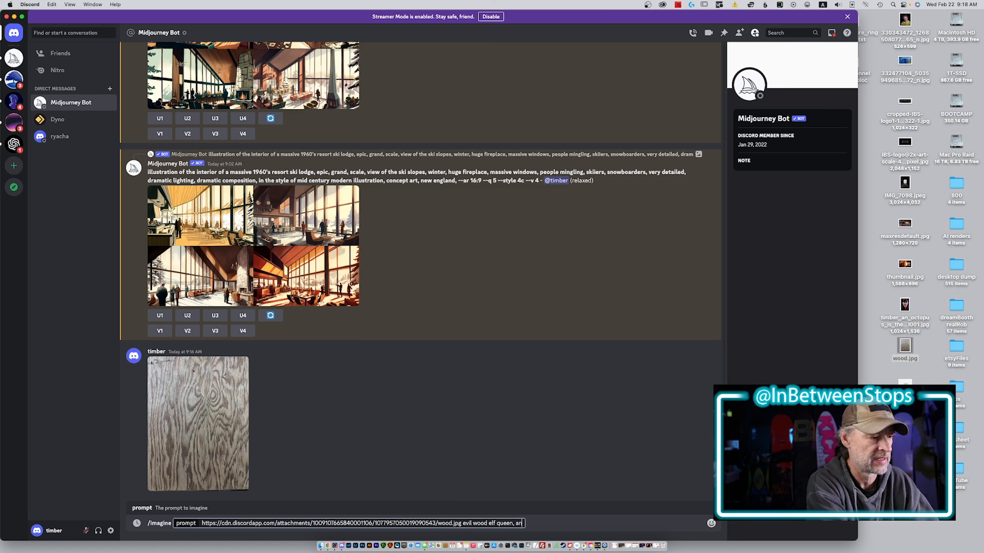
{"action": "type", "text": "gry"}
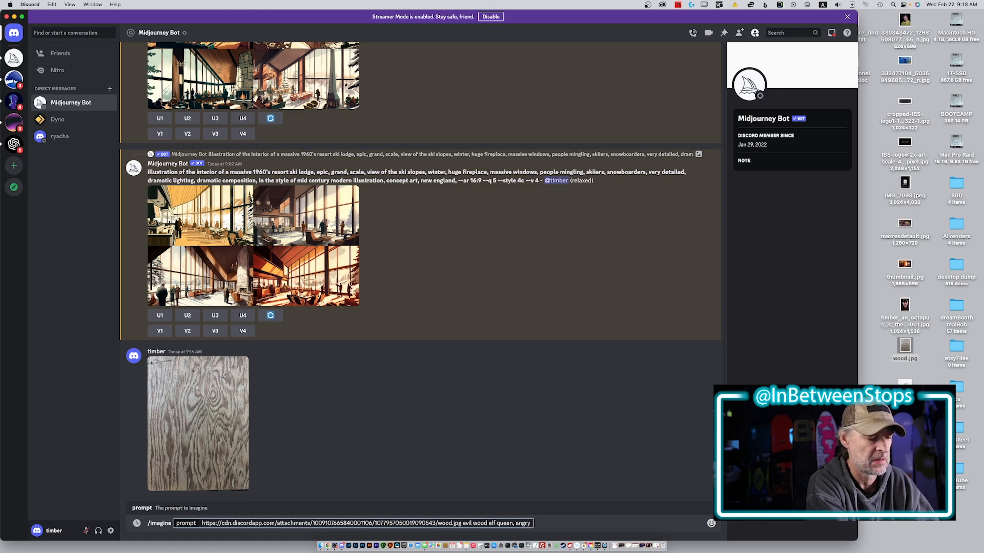
{"action": "type", "text": ", sharp"}
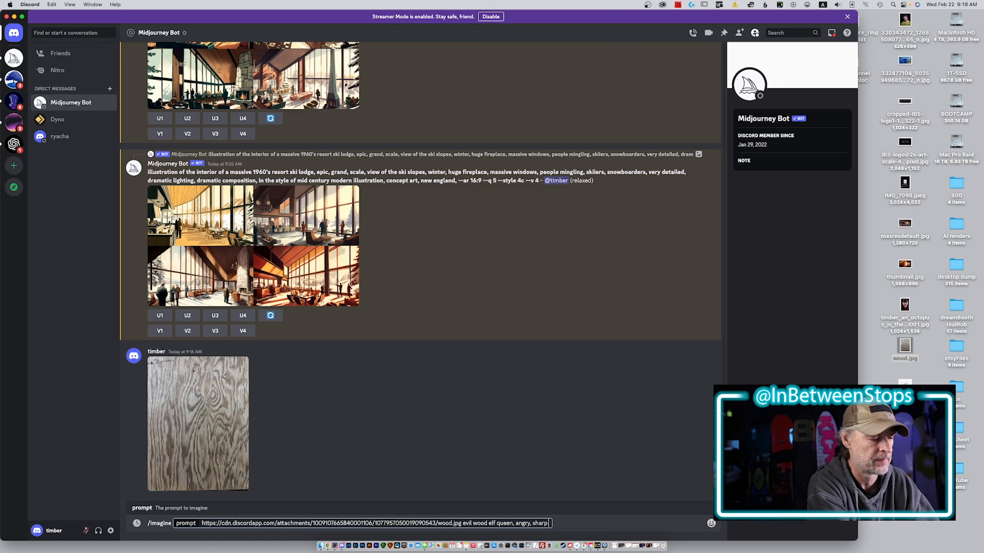
{"action": "type", "text": " teeth"}
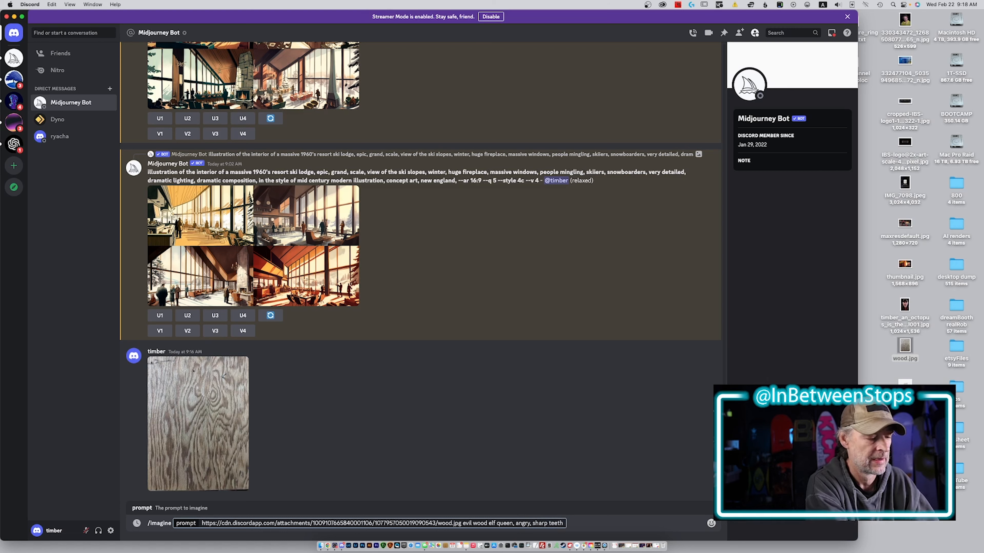
{"action": "type", "text": ", black"}
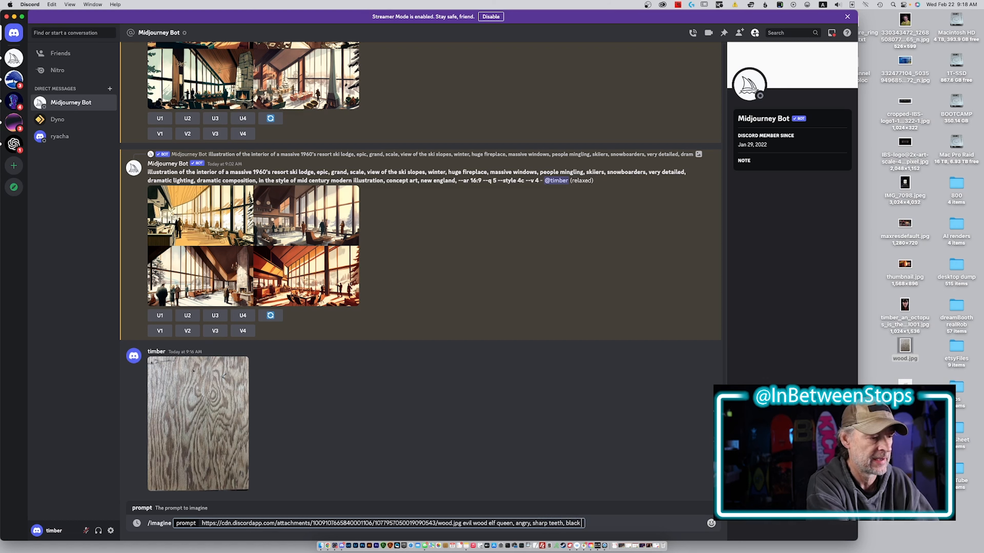
{"action": "type", "text": " eyes"}
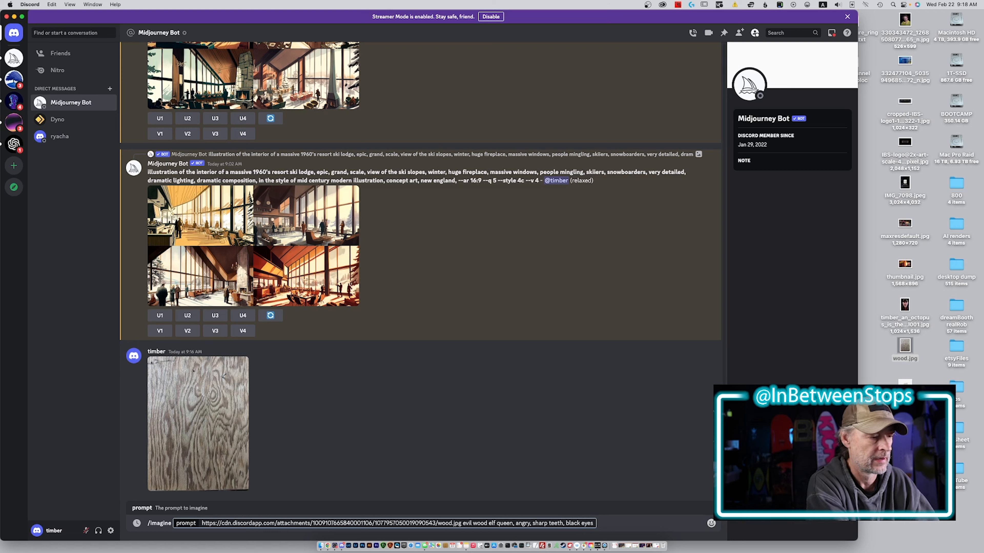
Append ", --portrait" to the prompt and submit it to the Midjourney Bot
{"action": "type", "text": ", --"}
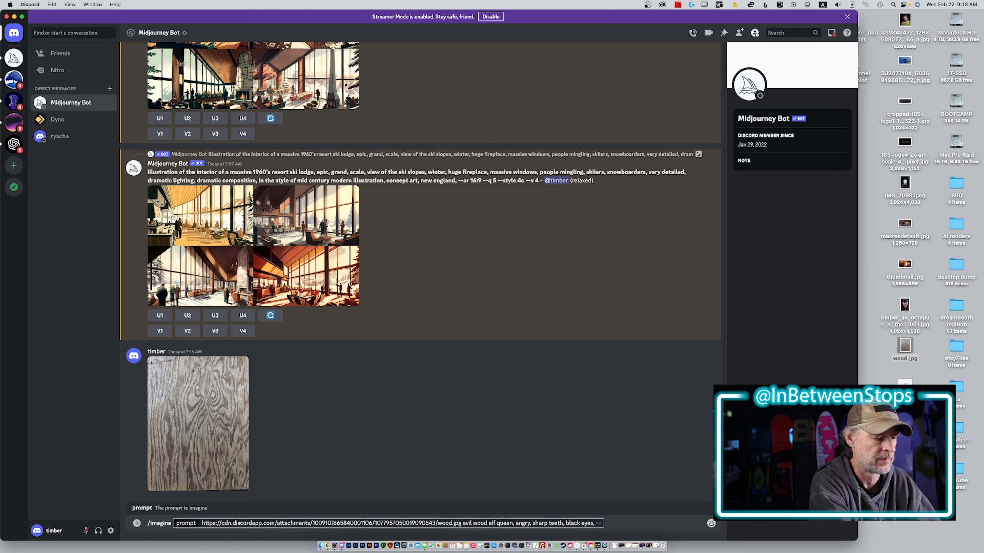
{"action": "type", "text": "portra"}
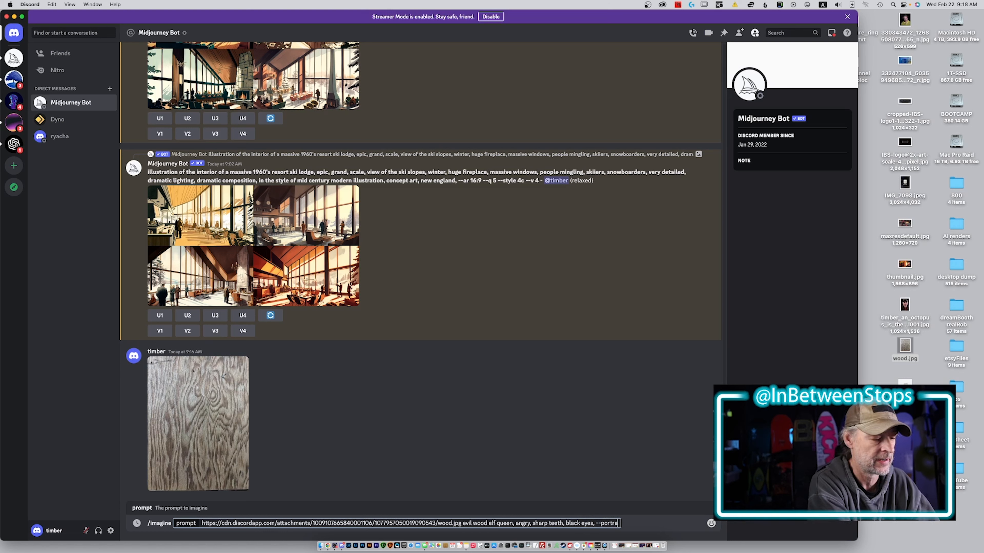
{"action": "type", "text": "it"}
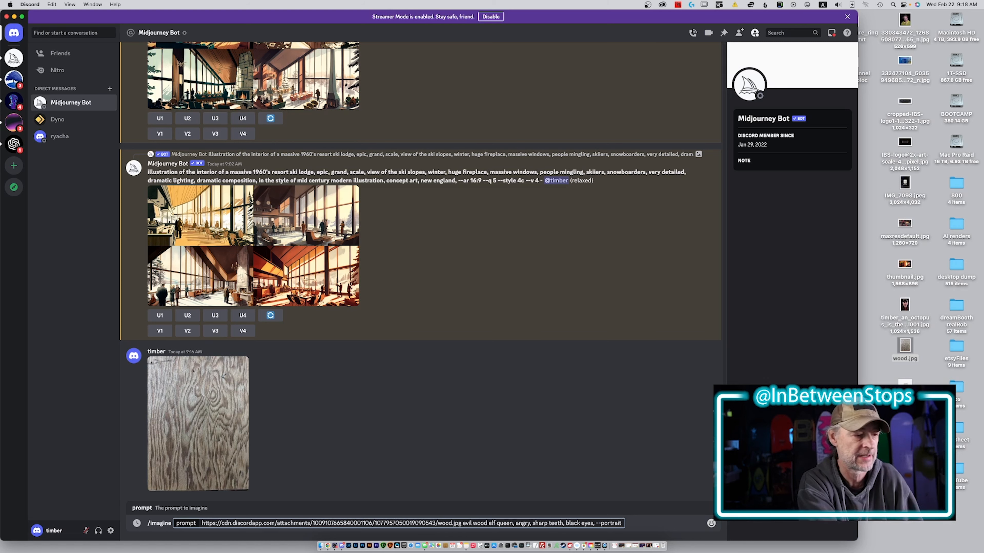
{"action": "key", "text": "Return"}
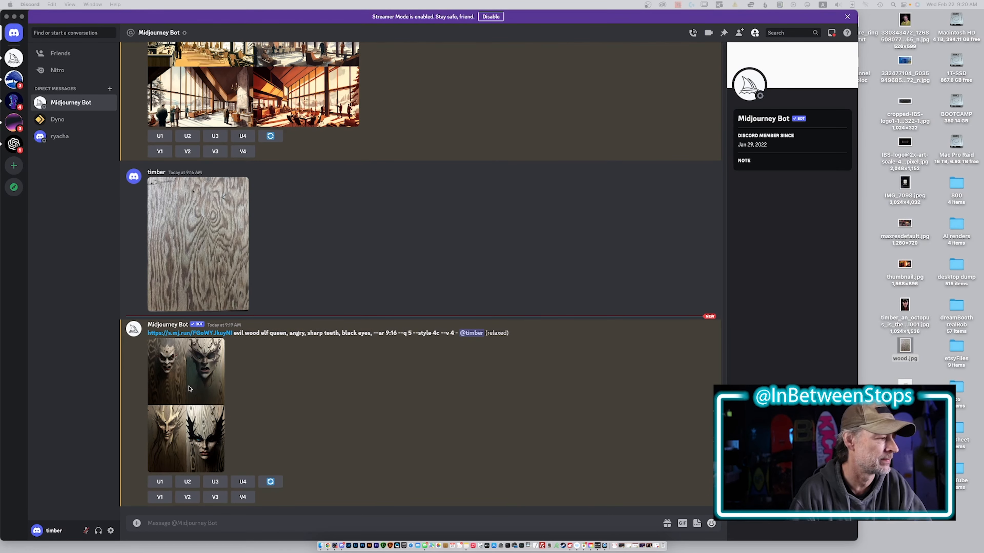
View the generated wood elf queen image grid enlarged, and close the preview
{"action": "left_click", "coordinate": [197, 386]}
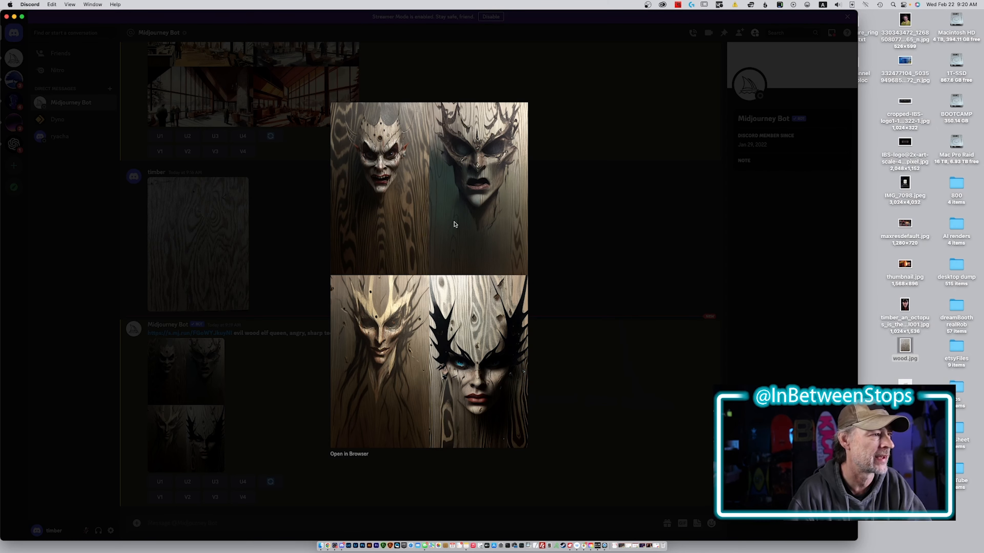
{"action": "left_click", "coordinate": [572, 295]}
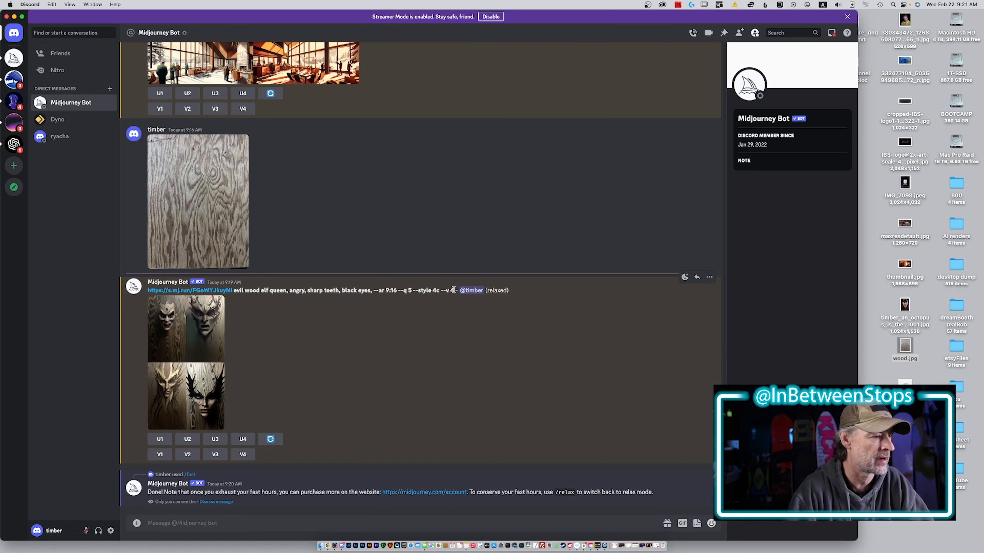
Copy the wood elf queen result's full prompt, from image link through --v 4, into a new /imagine prompt
{"action": "left_click_drag", "start_coordinate": [454, 290], "coordinate": [147, 290]}
{"action": "key", "text": "super+c"}
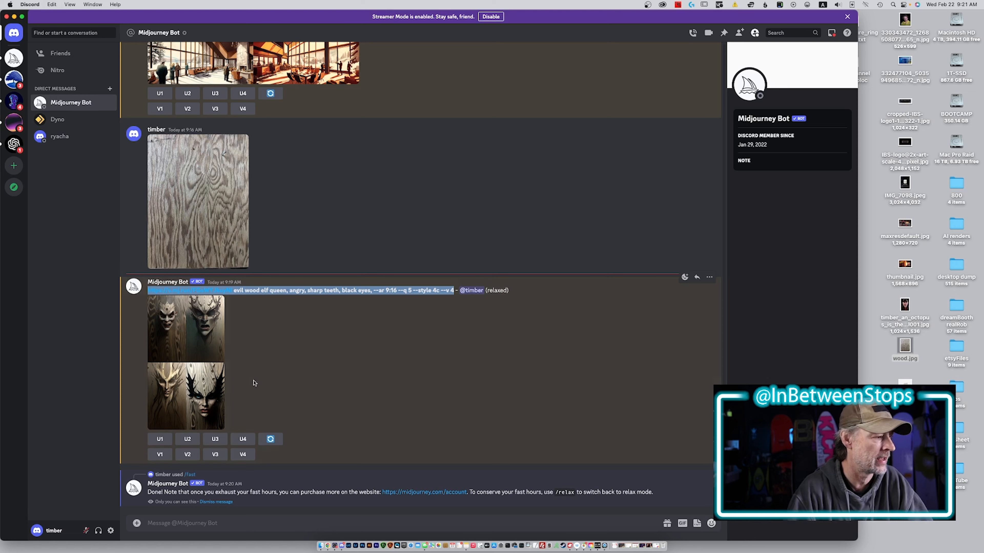
{"action": "left_click", "coordinate": [287, 526]}
{"action": "type", "text": "/"}
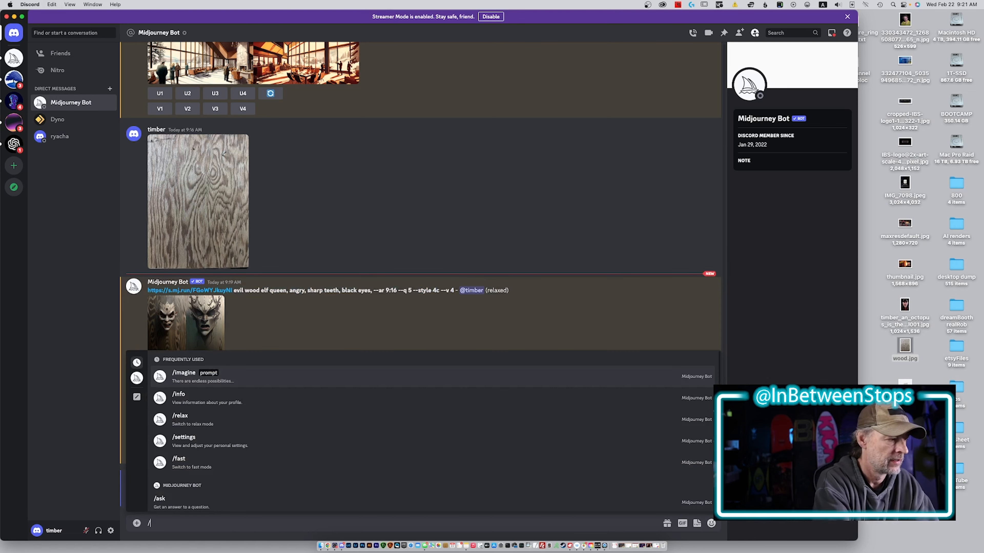
{"action": "key", "text": "Return"}
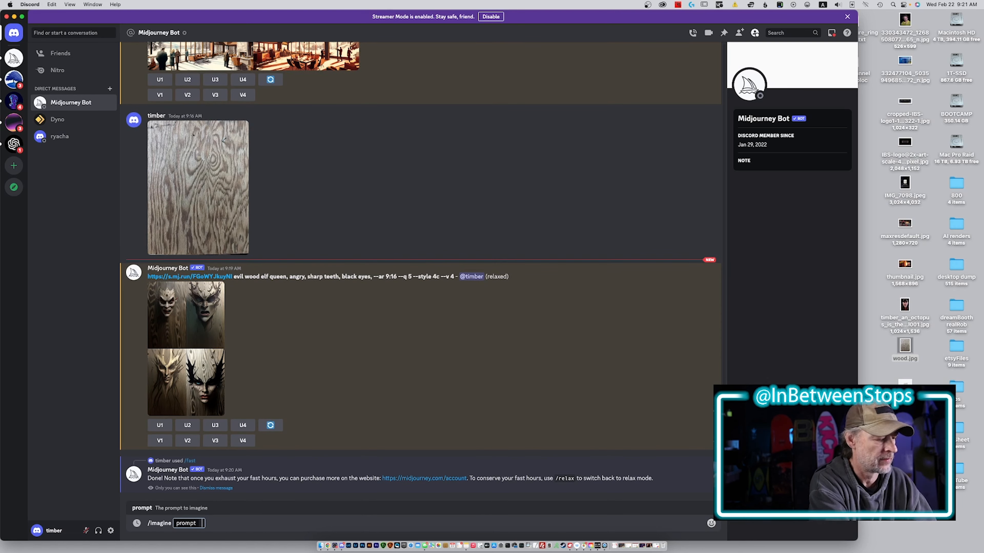
{"action": "key", "text": "super+v"}
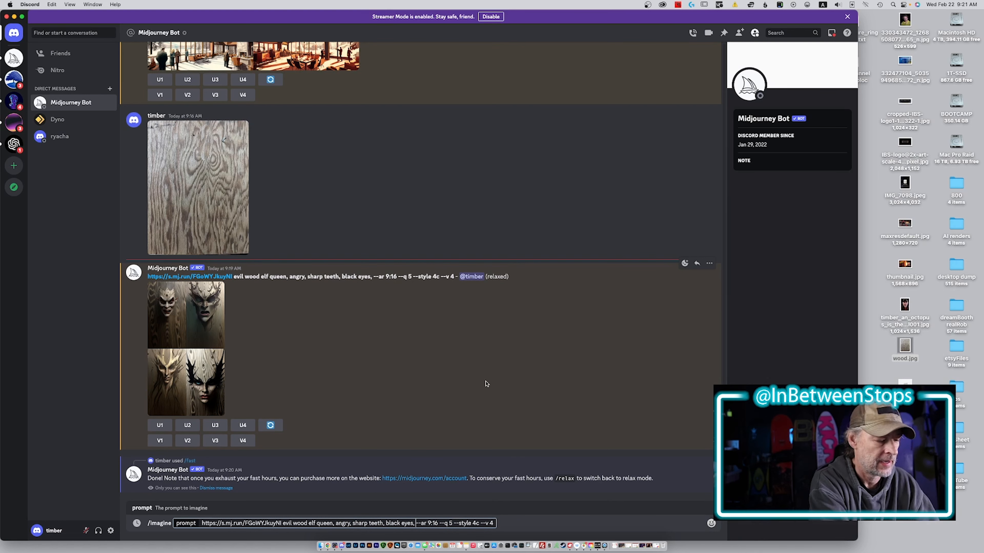
Add "highly detailed, dramatic composition, dramatic lighting," after "black eyes," in the prompt and submit it to the Midjourney Bot
{"action": "left_click", "coordinate": [415, 523]}
{"action": "type", "text": "hi"}
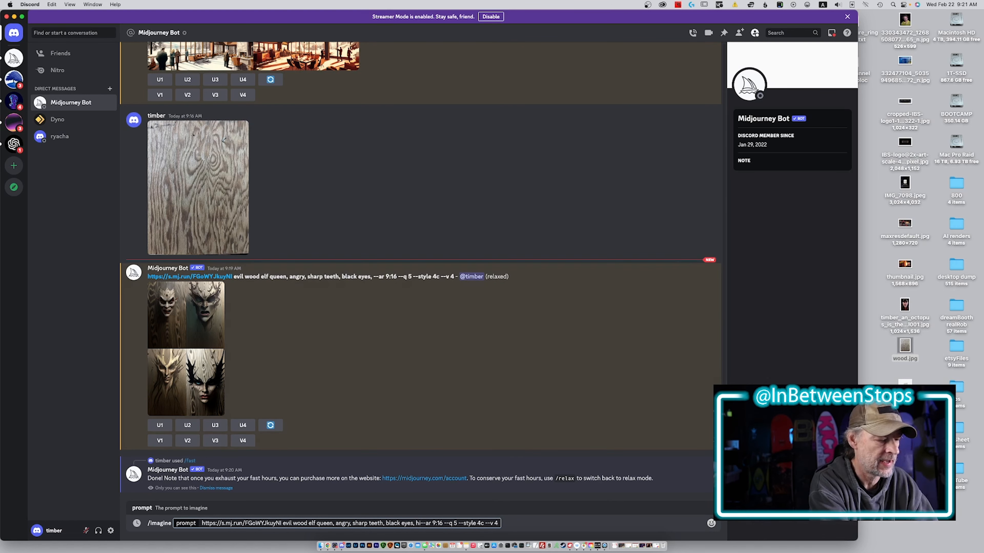
{"action": "type", "text": "ghly d"}
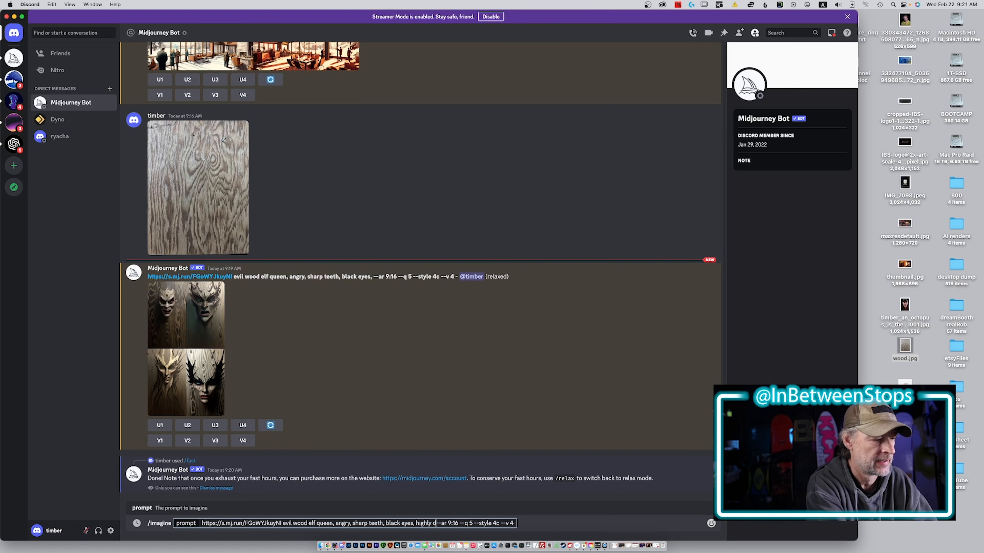
{"action": "type", "text": "etailed"}
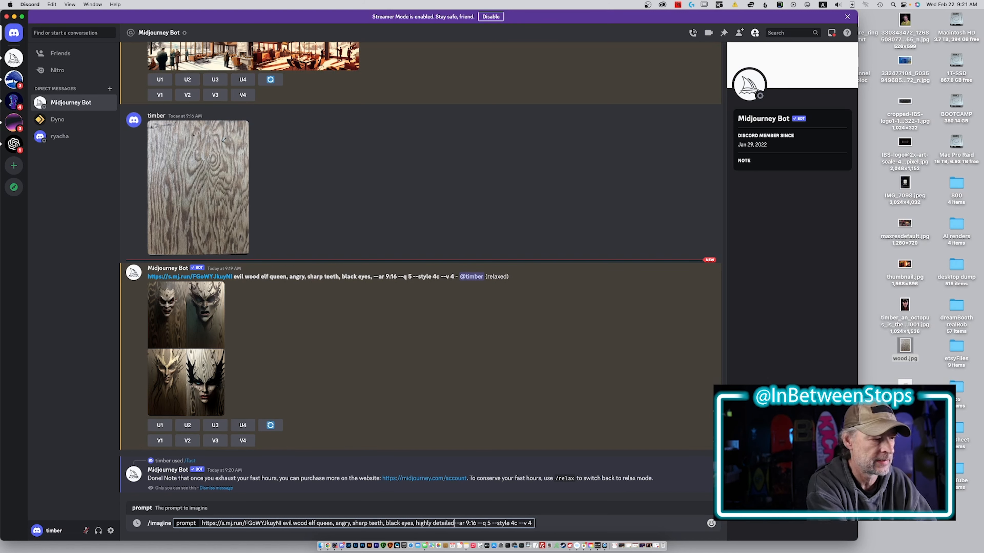
{"action": "type", "text": ", "}
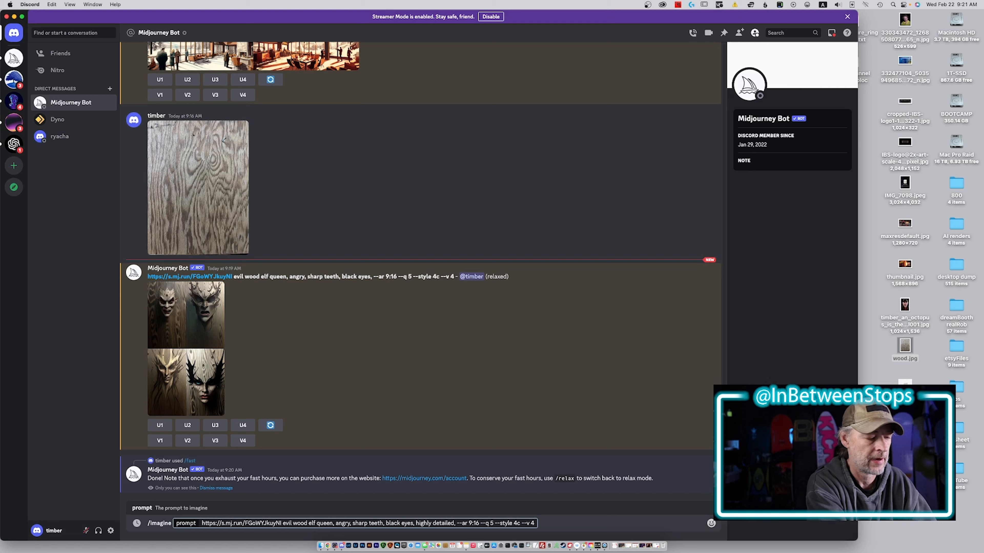
{"action": "type", "text": "dramatic"}
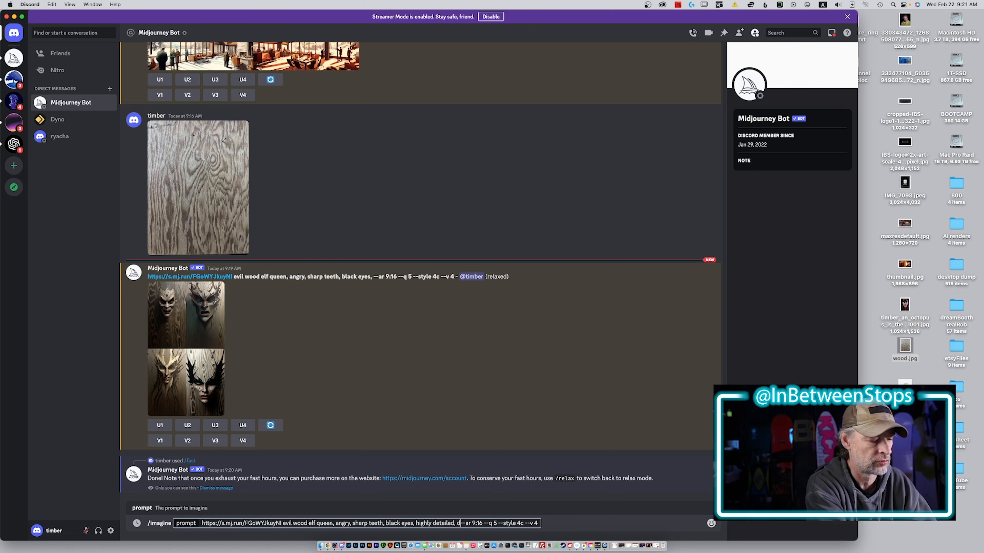
{"action": "type", "text": " comp"}
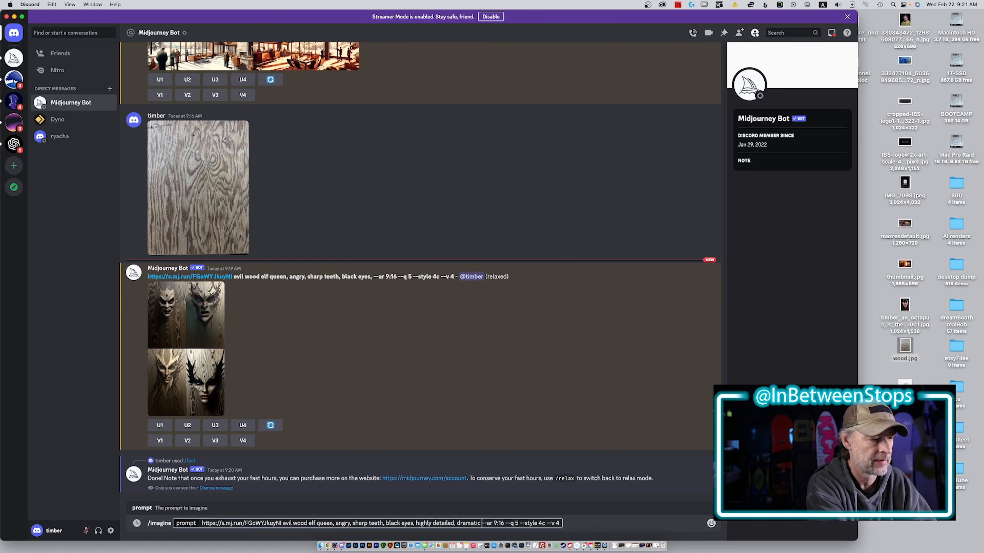
{"action": "type", "text": "osition"}
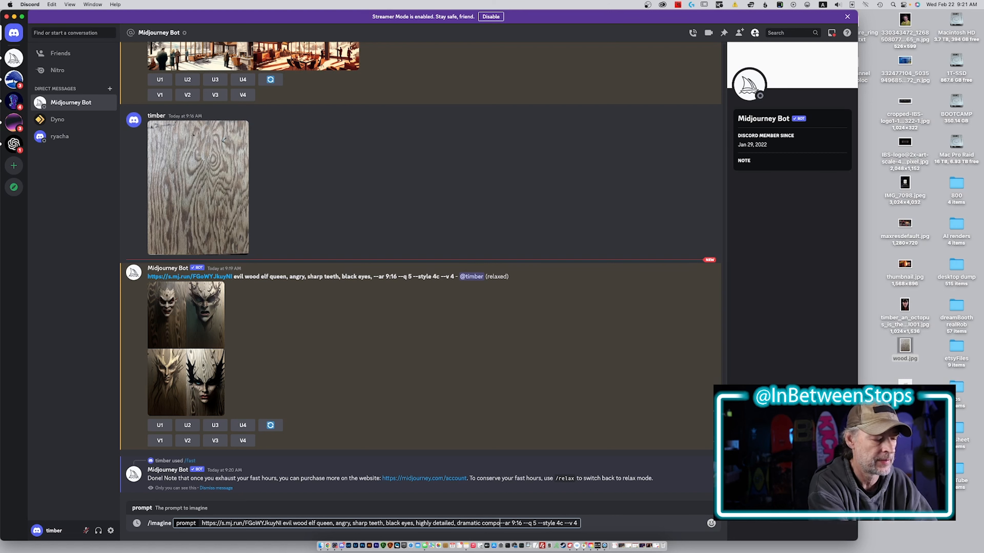
{"action": "type", "text": ", "}
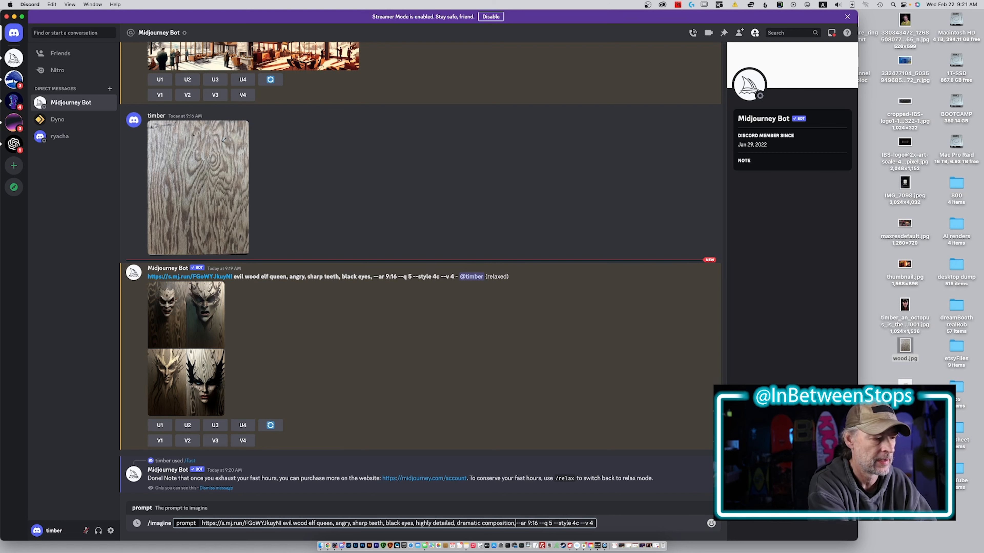
{"action": "type", "text": "dramat"}
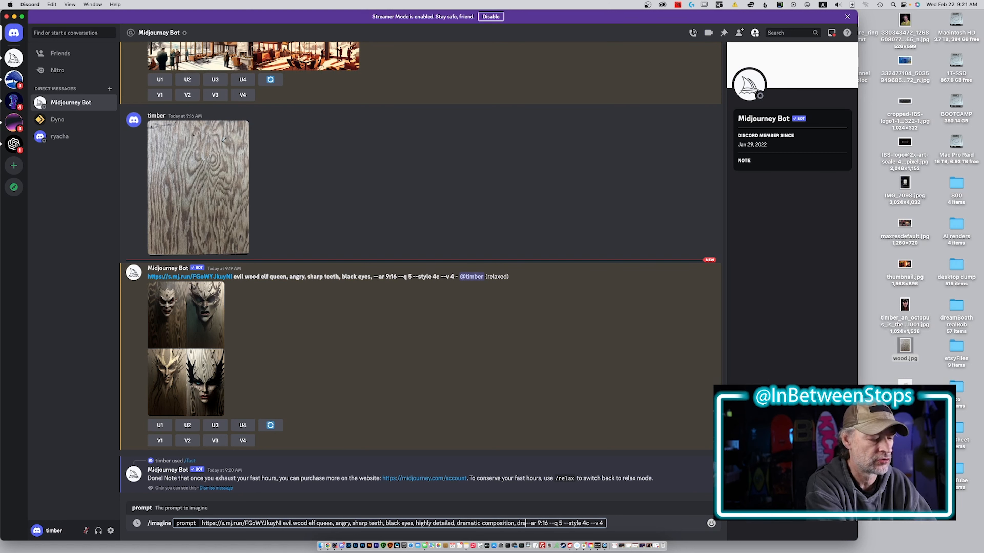
{"action": "type", "text": "ic light"}
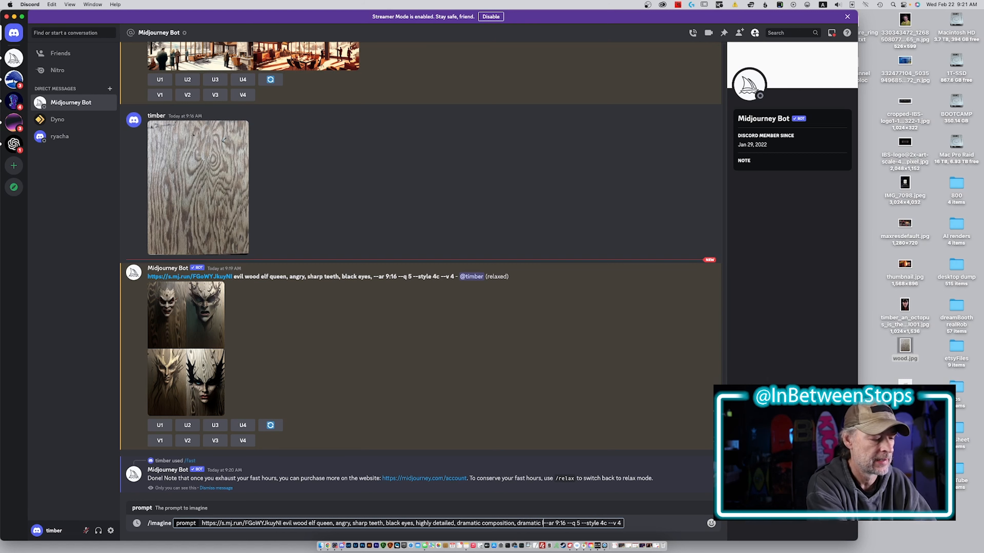
{"action": "type", "text": "ing"}
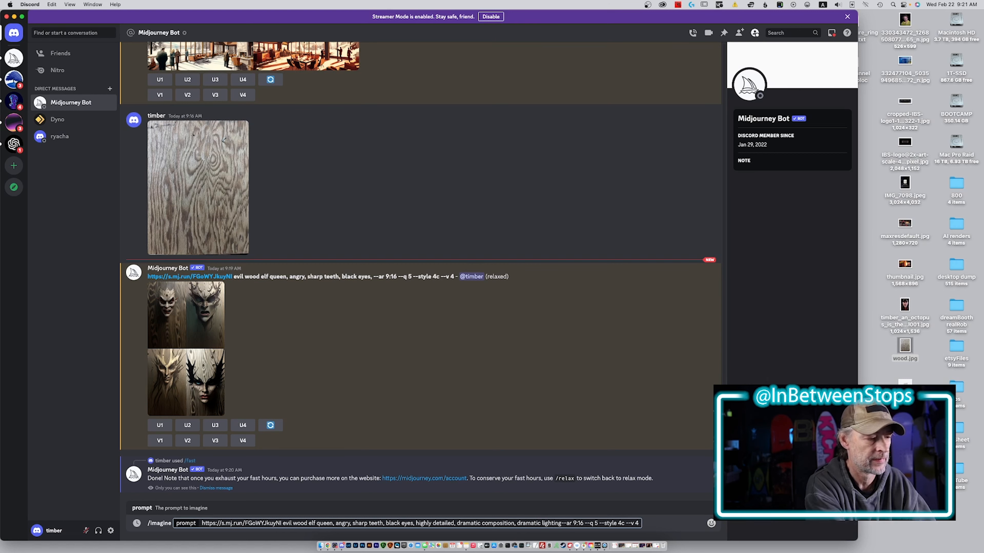
{"action": "type", "text": ","}
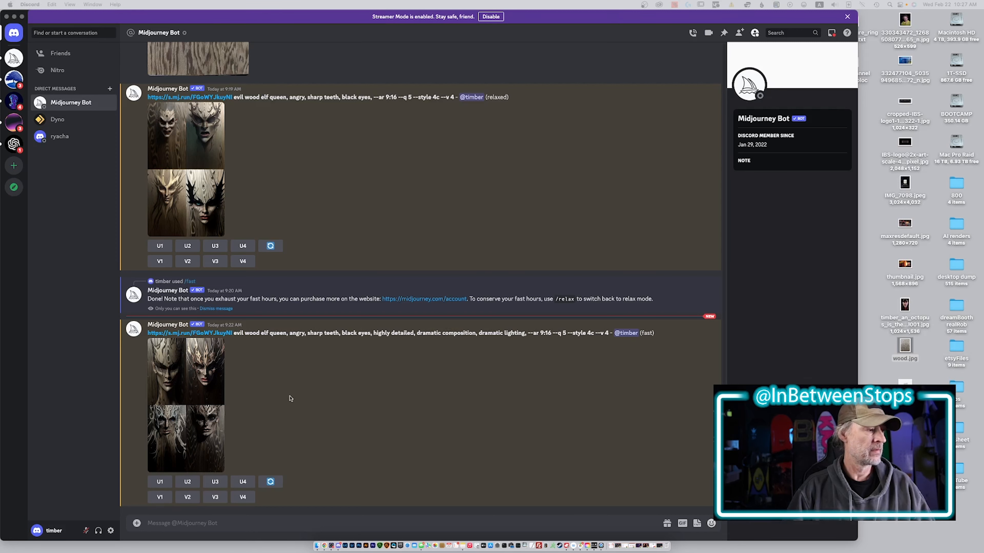
View the dramatic lighting image grid enlarged, and copy its full prompt, from image link through --v 4, into a new /imagine prompt
{"action": "left_click", "coordinate": [188, 383]}
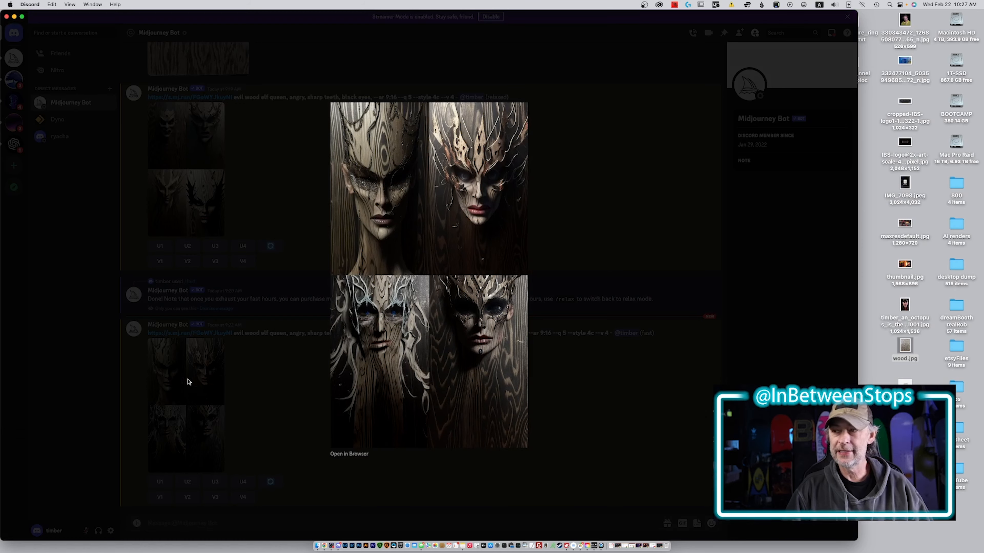
{"action": "left_click", "coordinate": [572, 416]}
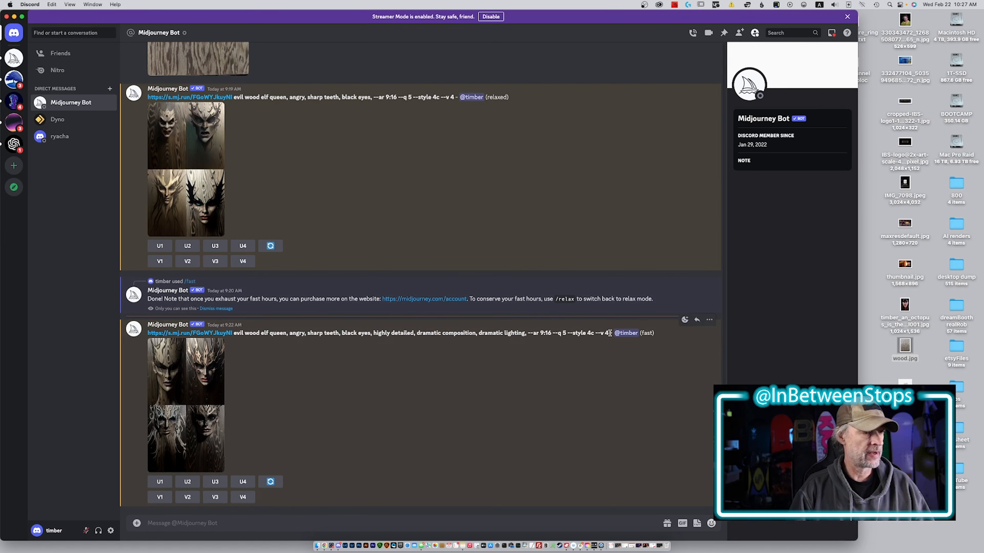
{"action": "left_click_drag", "start_coordinate": [610, 334], "coordinate": [148, 333]}
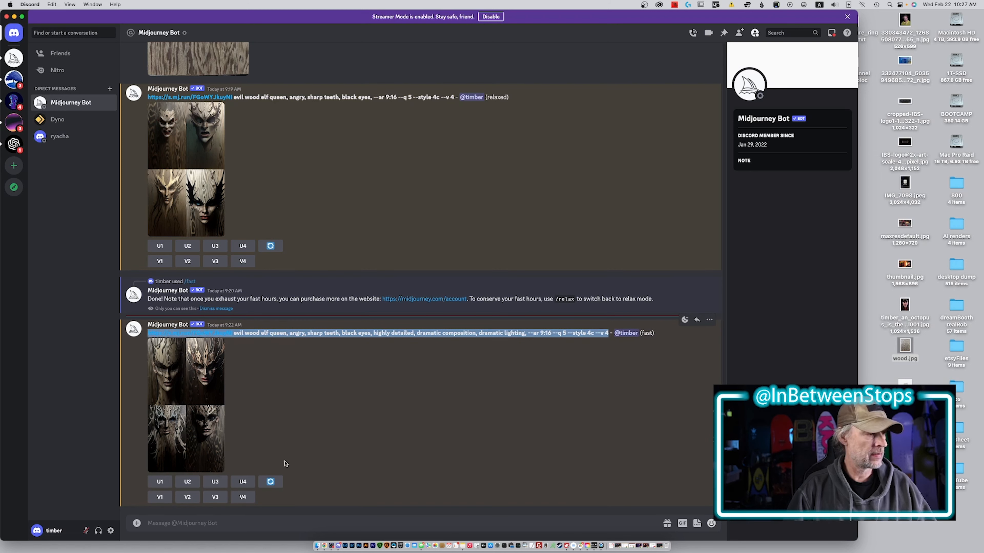
{"action": "left_click", "coordinate": [304, 523]}
{"action": "type", "text": "/"}
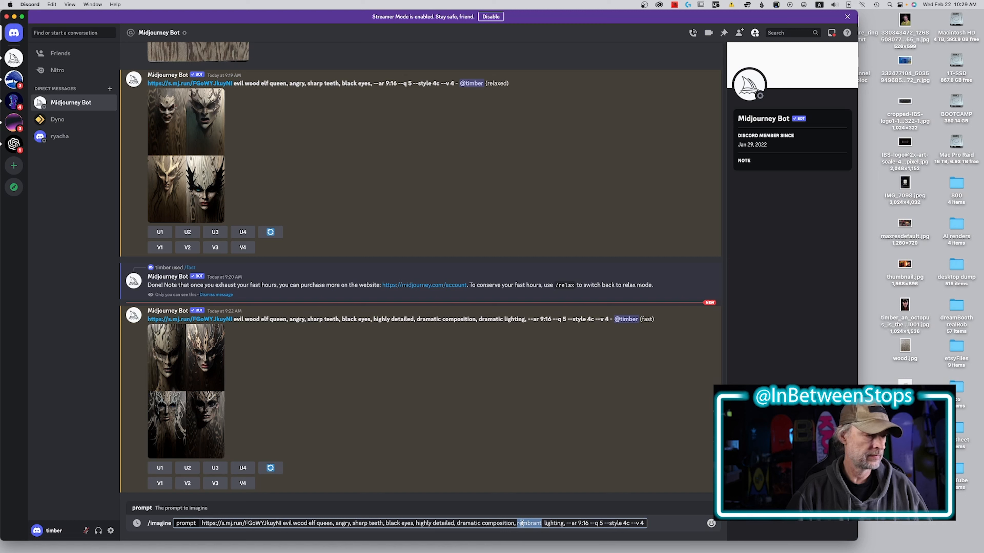
Replace "dramatic lighting" with "rembrandt lighting" in the prompt, add "catch light," after it, and submit the prompt
{"action": "type", "text": "rembrandt  lighting, "}
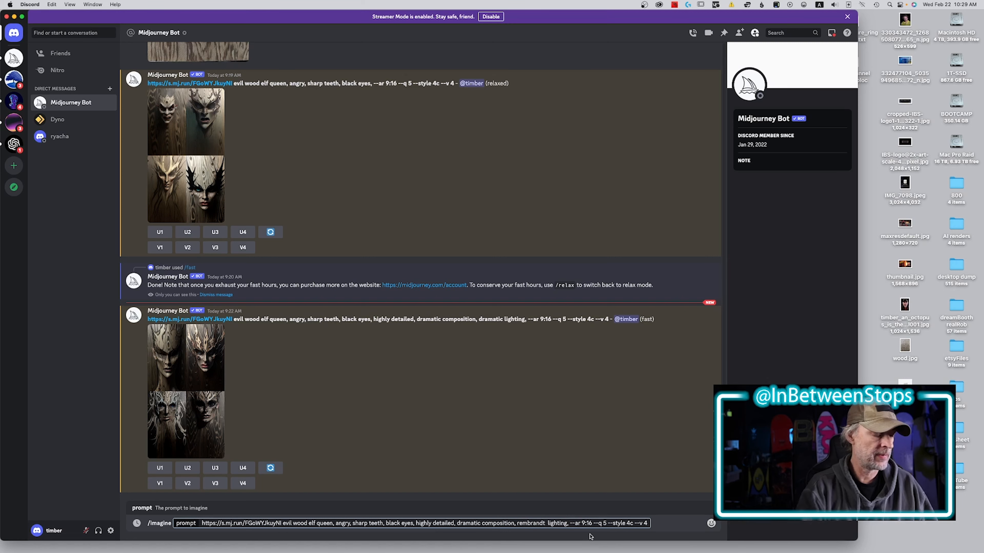
{"action": "type", "text": "catch "}
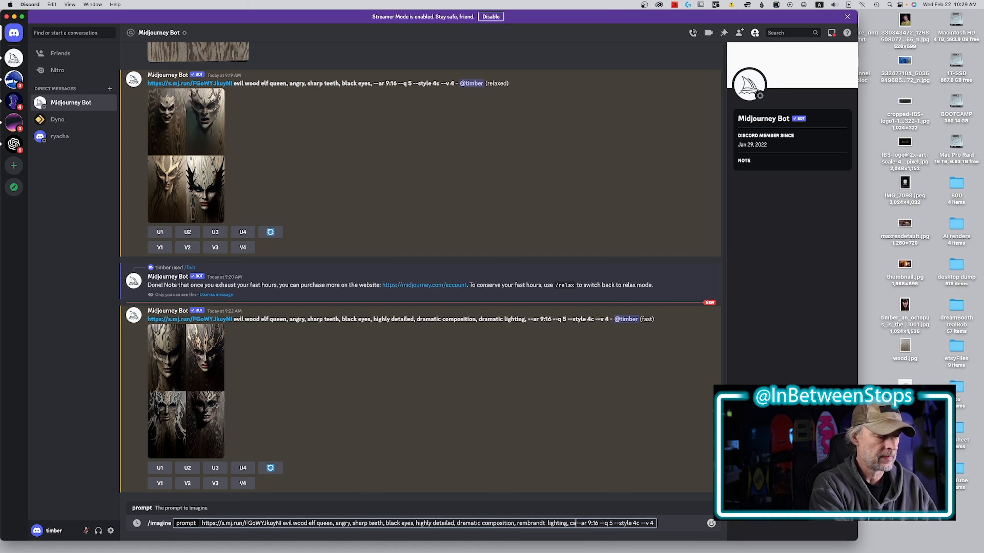
{"action": "type", "text": "light"}
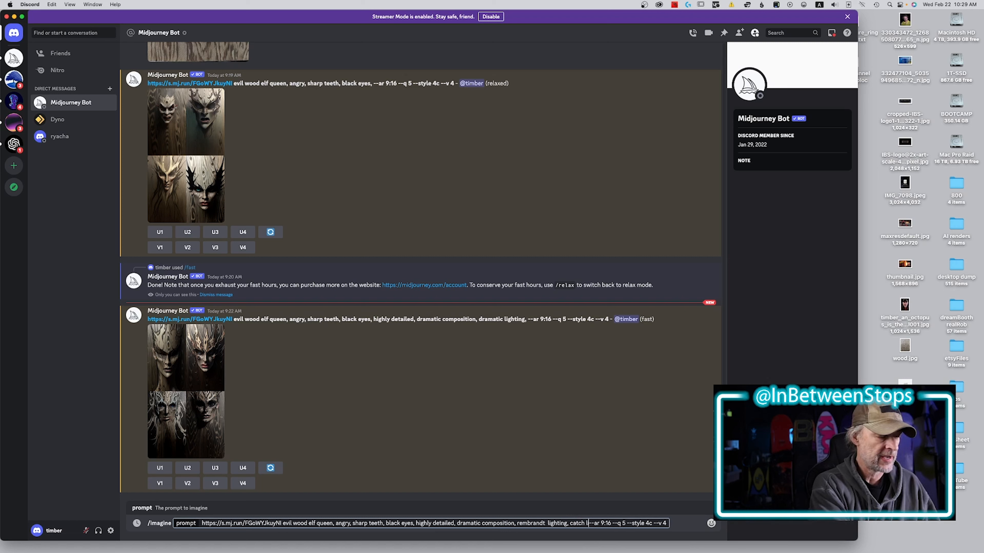
{"action": "type", "text": ","}
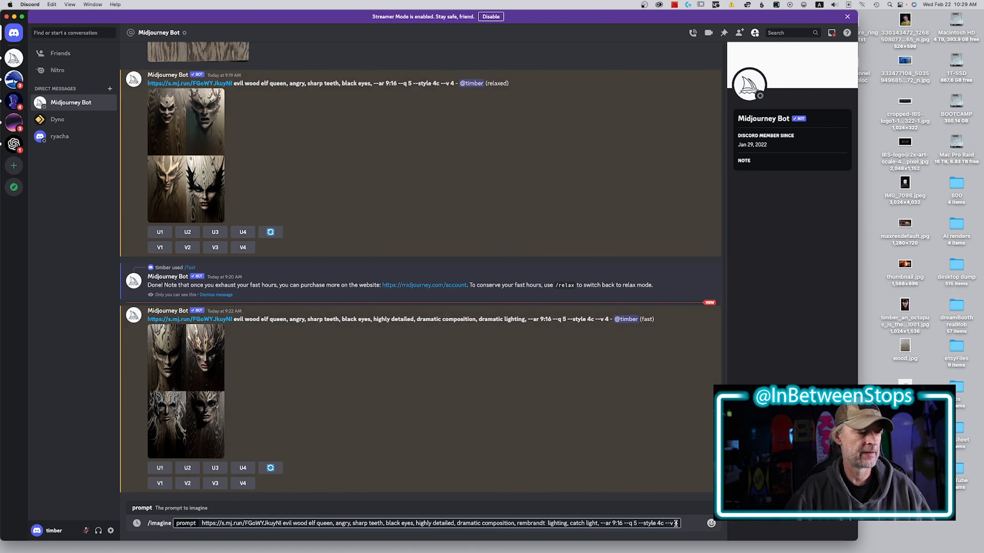
{"action": "key", "text": "Return"}
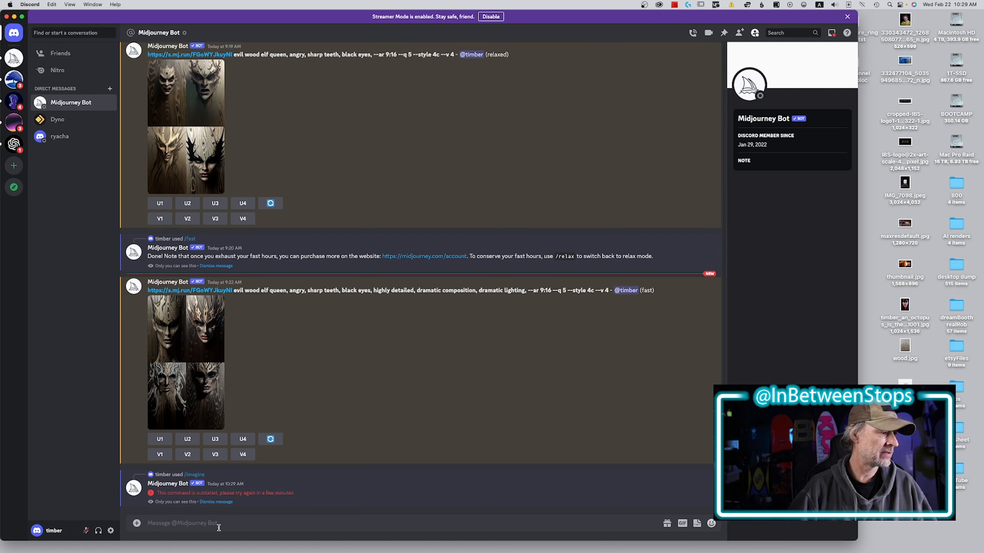
Start a new /imagine command and fill it with the full elf queen prompt containing "rembrandt lighting, catch light," and ending in --v 4
{"action": "type", "text": "/i"}
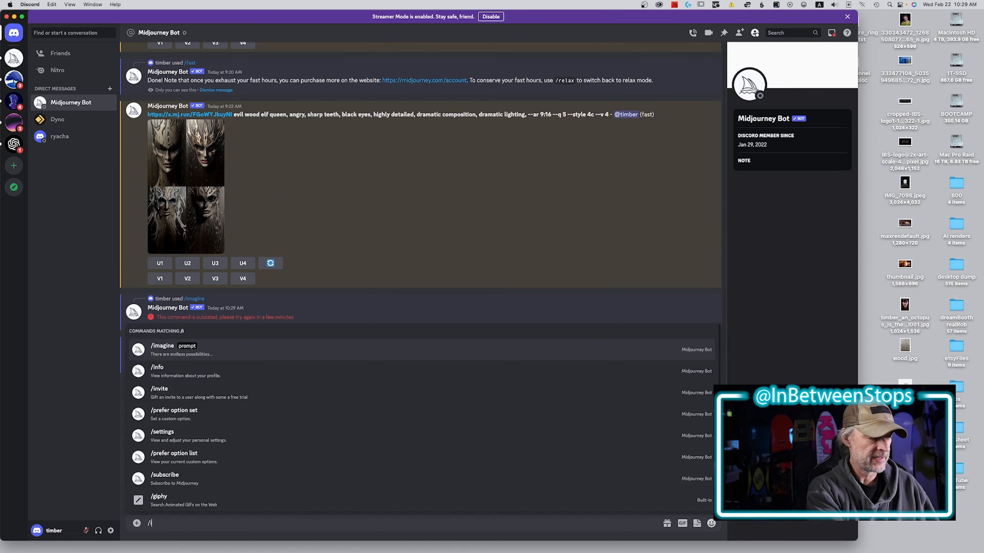
{"action": "type", "text": "m"}
{"action": "key", "text": "Tab"}
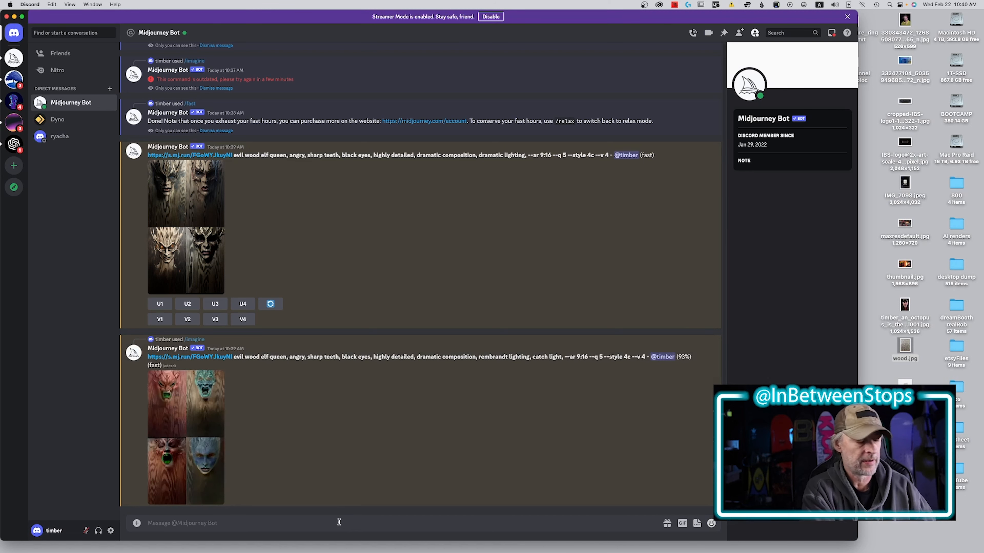
{"action": "type", "text": "https://s.mj.run/FGoWYJkuyNl evil wood elf queen, angry, sharp teeth, black eyes, highly detailed, dramatic composition, rembrandt lighting, catch light, --ar 9:16 --q 5 --style 4c --v 4"}
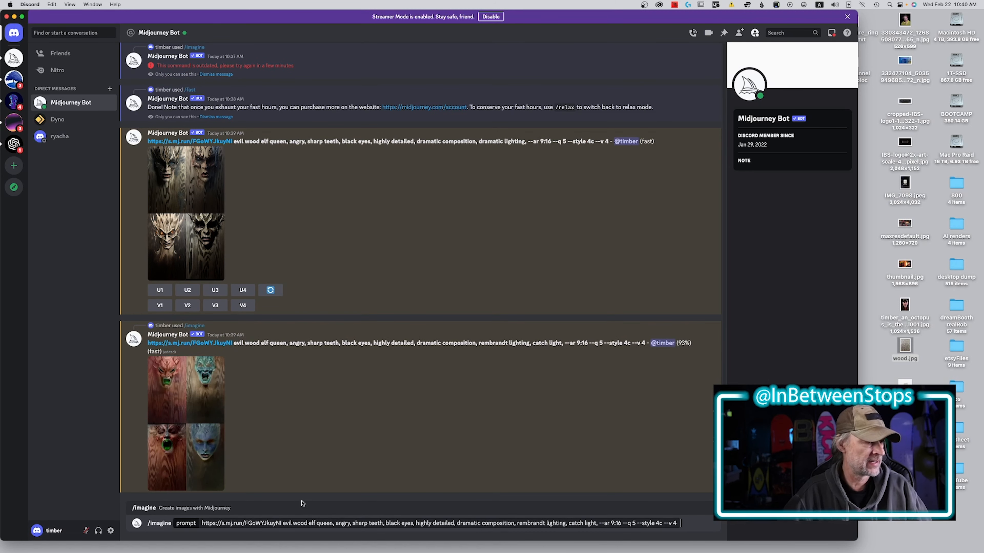
Insert "portrait of" before "evil wood elf queen" in the prompt and submit it to the Midjourney Bot
{"action": "left_click", "coordinate": [282, 523]}
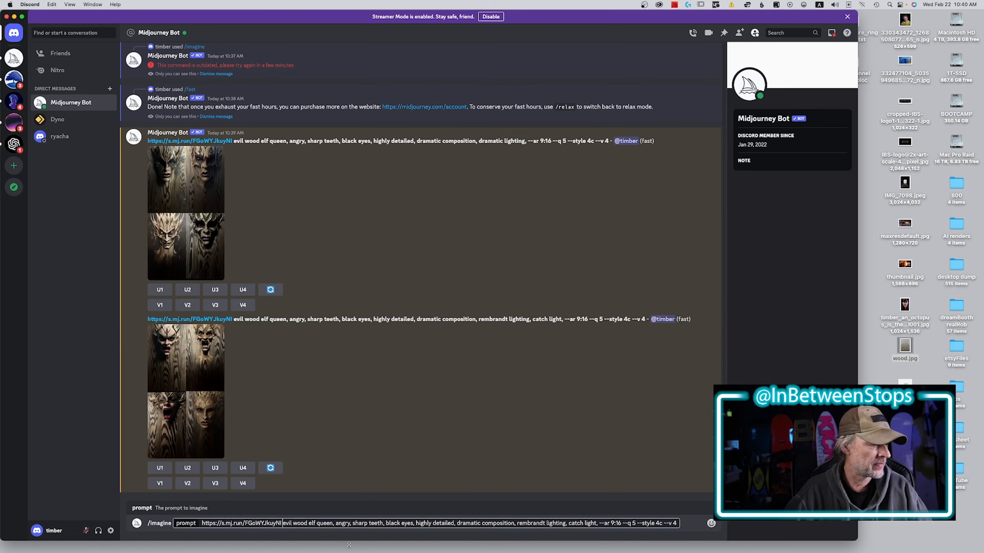
{"action": "type", "text": "portr"}
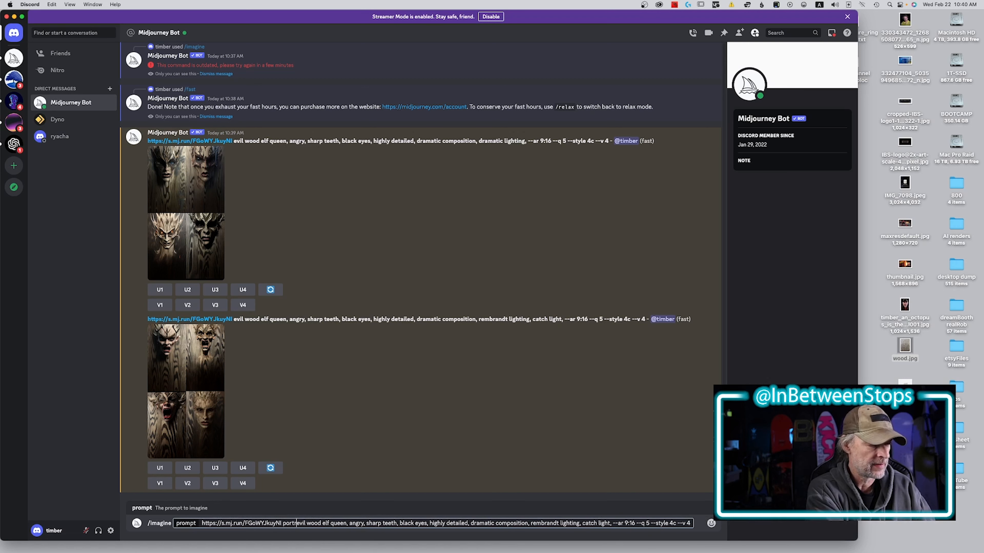
{"action": "type", "text": "ait"}
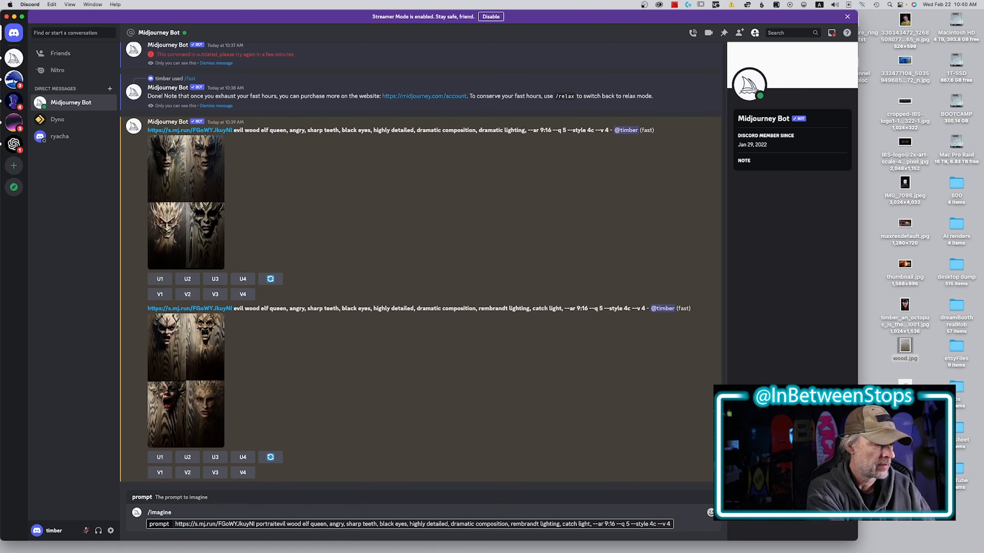
{"action": "type", "text": " of"}
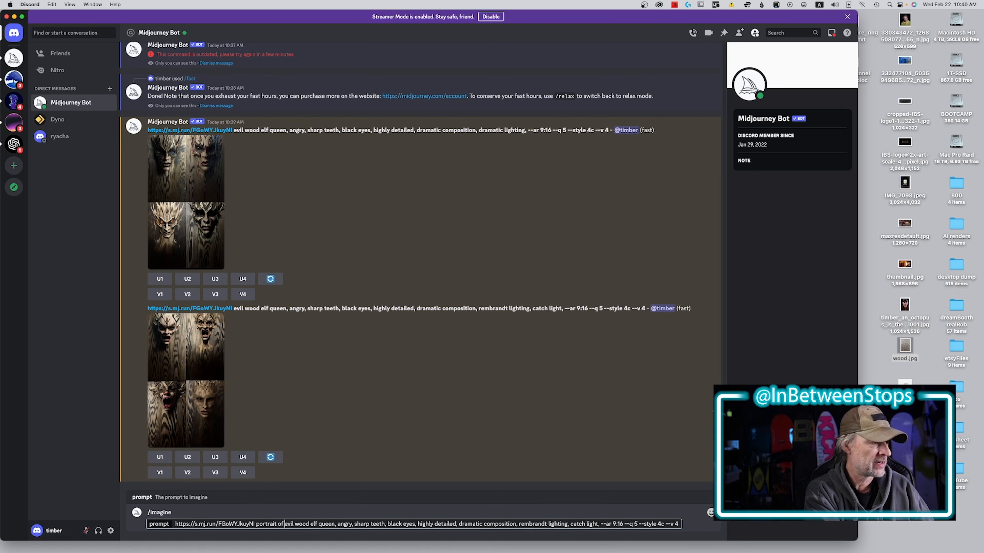
{"action": "key", "text": "Return"}
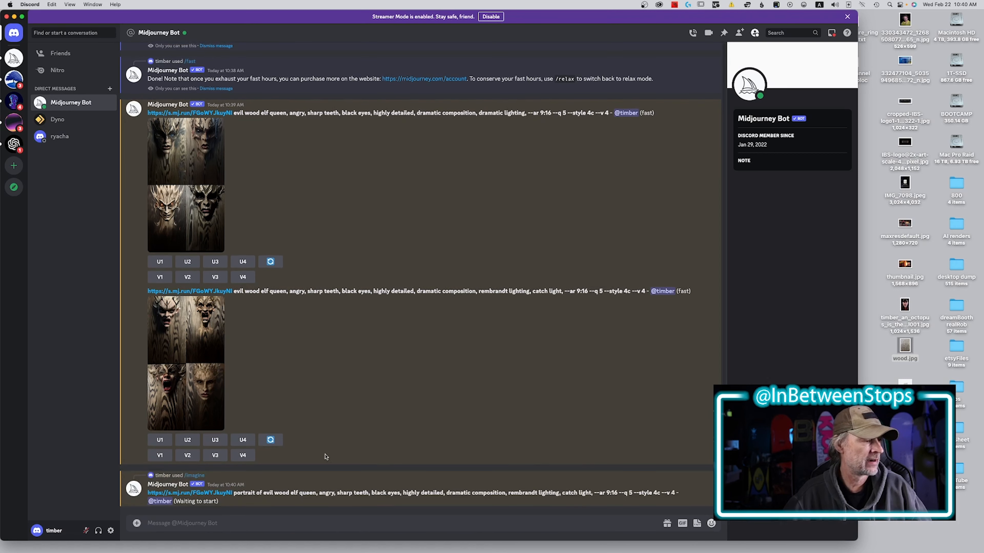
View the "portrait of" image grid and the preceding rembrandt lighting grid enlarged, closing each preview
{"action": "left_click", "coordinate": [172, 390]}
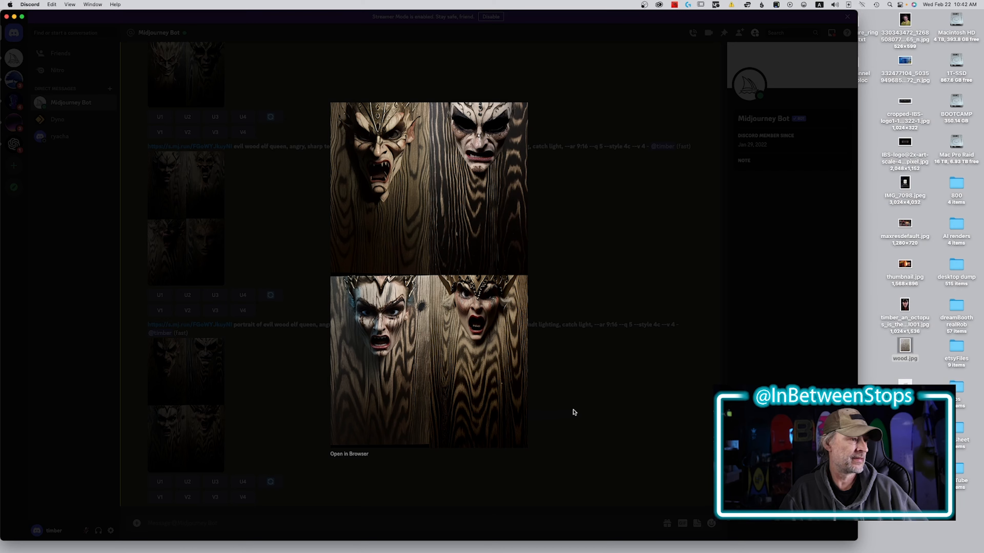
{"action": "left_click", "coordinate": [574, 412]}
{"action": "scroll", "coordinate": [342, 391], "scroll_direction": "up", "scroll_amount": 1}
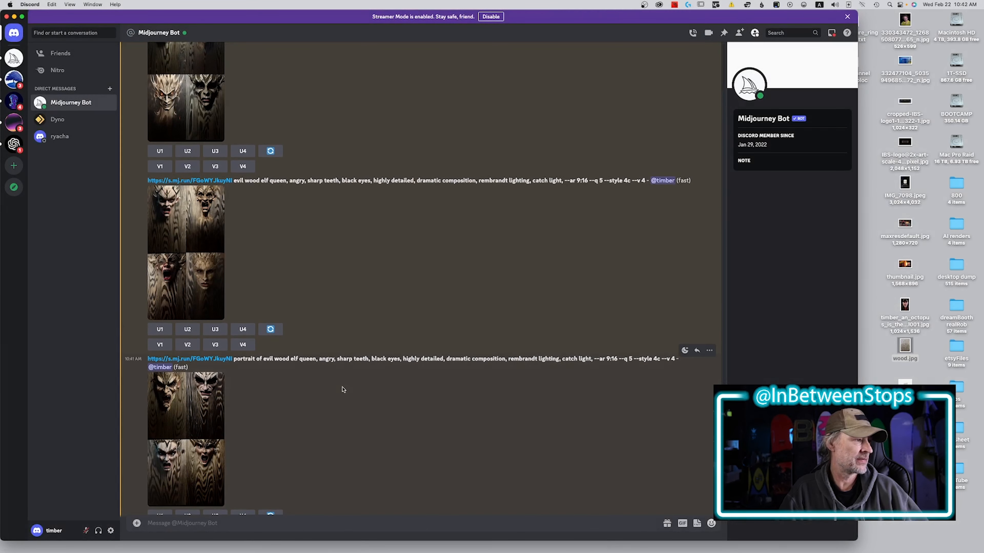
{"action": "left_click", "coordinate": [163, 243]}
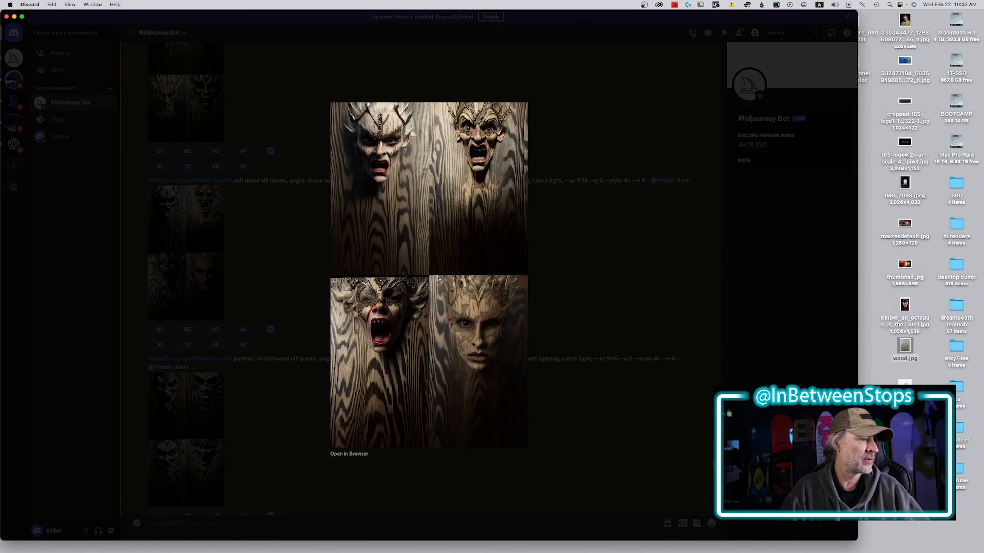
{"action": "left_click", "coordinate": [608, 277]}
Copy the "portrait of evil wood elf queen" result's full prompt, from image link through --v 4, into the message box
{"action": "left_click_drag", "start_coordinate": [678, 324], "coordinate": [144, 326]}
{"action": "key", "text": "super+c"}
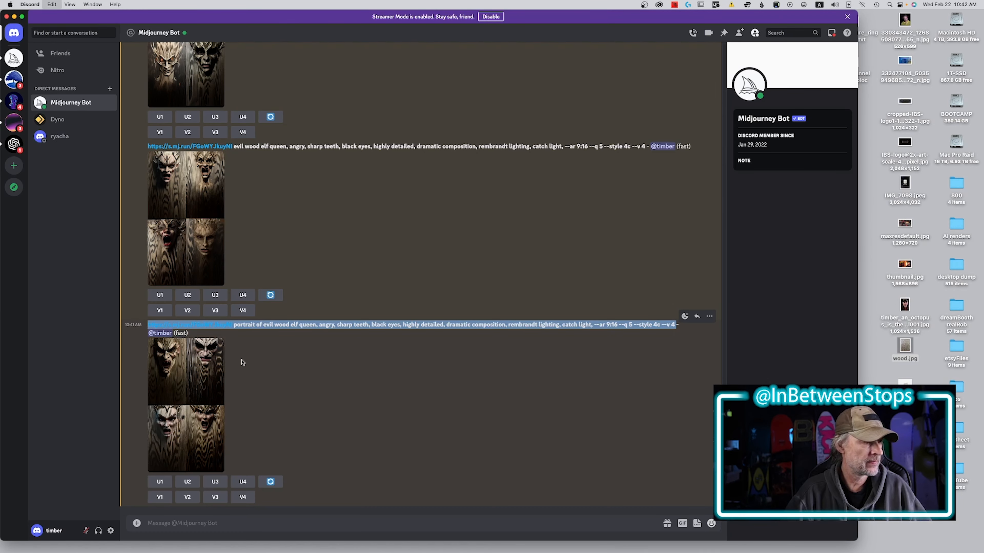
{"action": "left_click", "coordinate": [352, 523]}
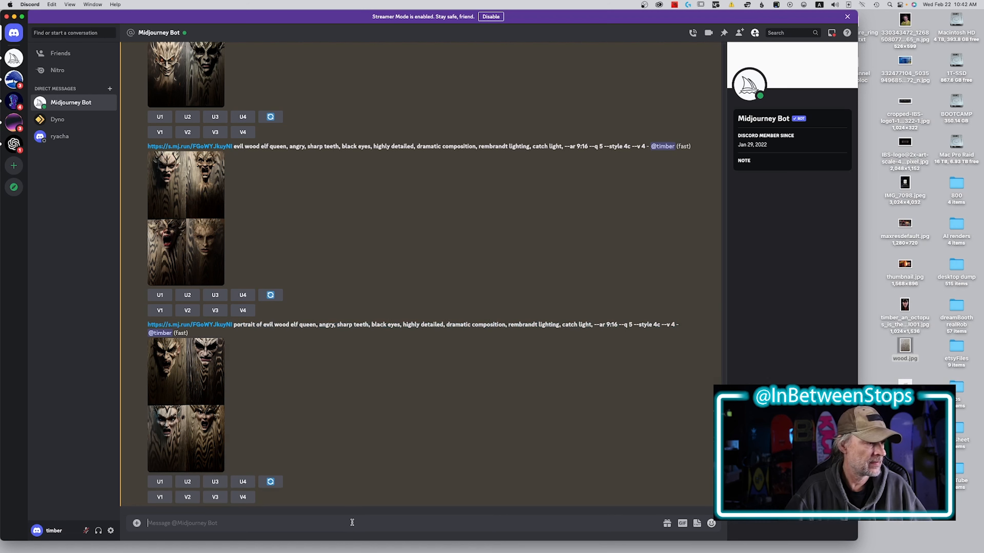
{"action": "key", "text": "super+v"}
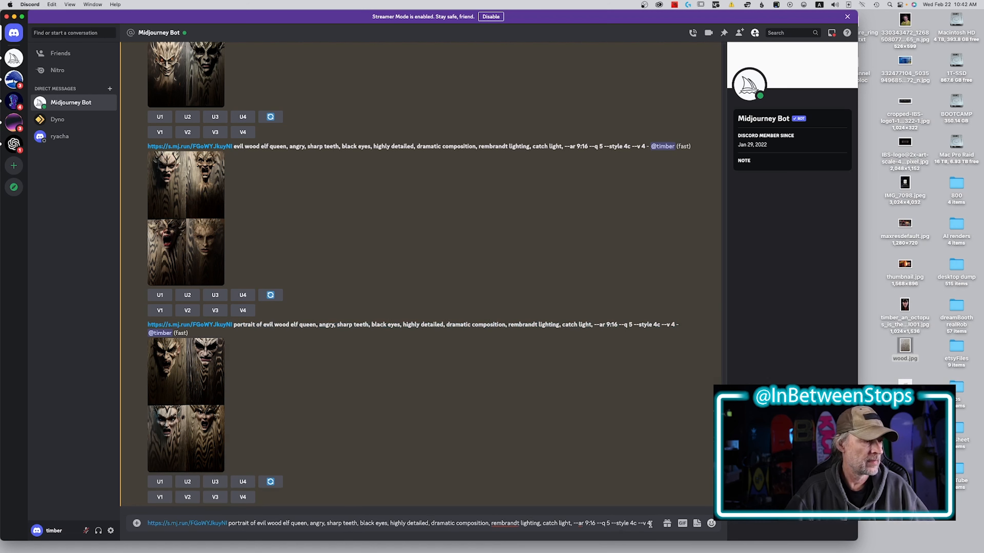
Insert "wearing a crown,full head," before "angry" in the elf queen prompt and send the message to the Midjourney Bot
{"action": "left_click", "coordinate": [309, 523]}
{"action": "type", "text": "wear"}
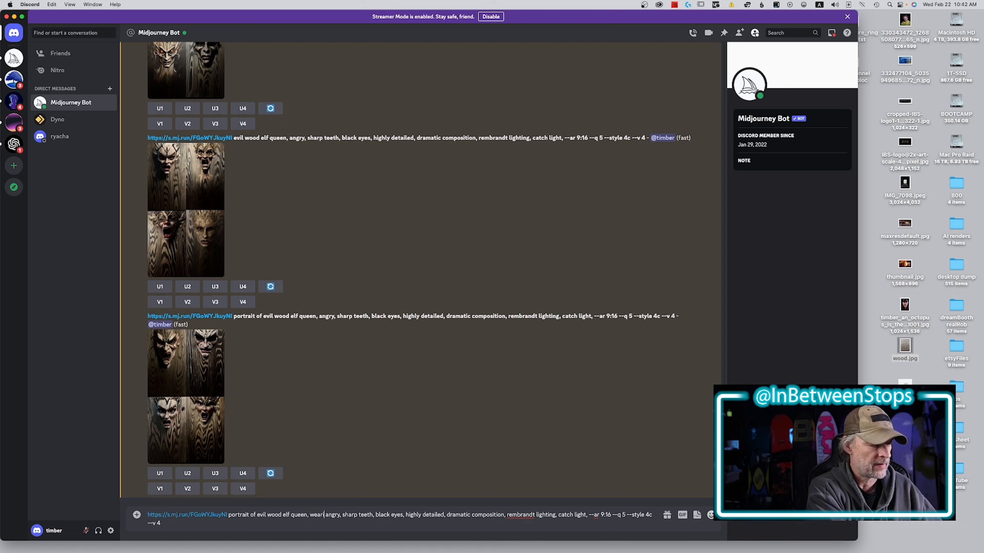
{"action": "type", "text": "ing a crow"}
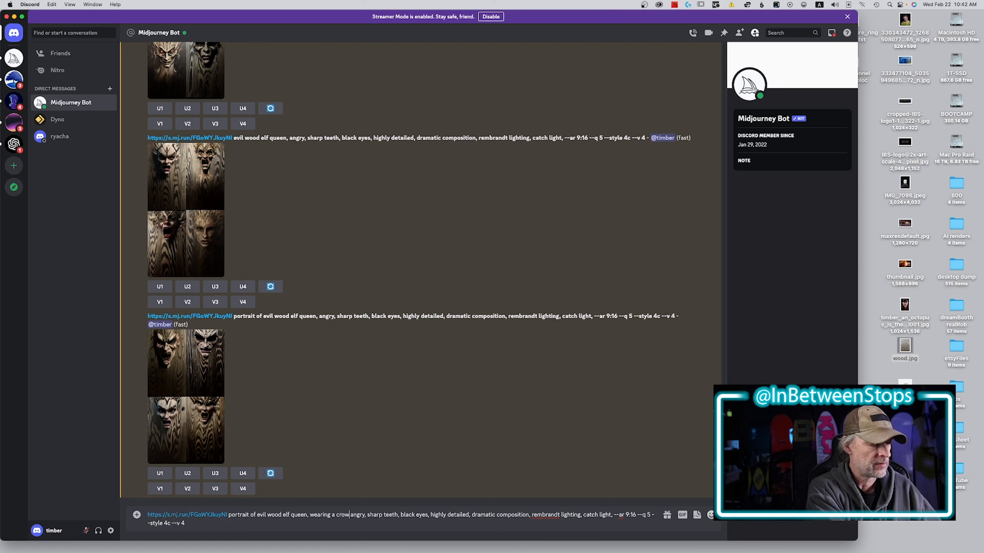
{"action": "type", "text": "n, "}
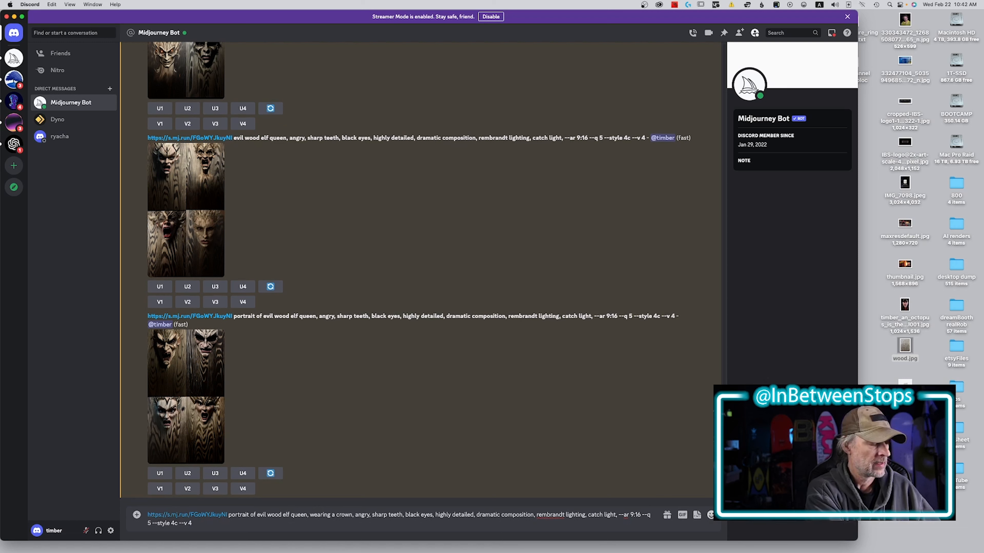
{"action": "type", "text": "full"}
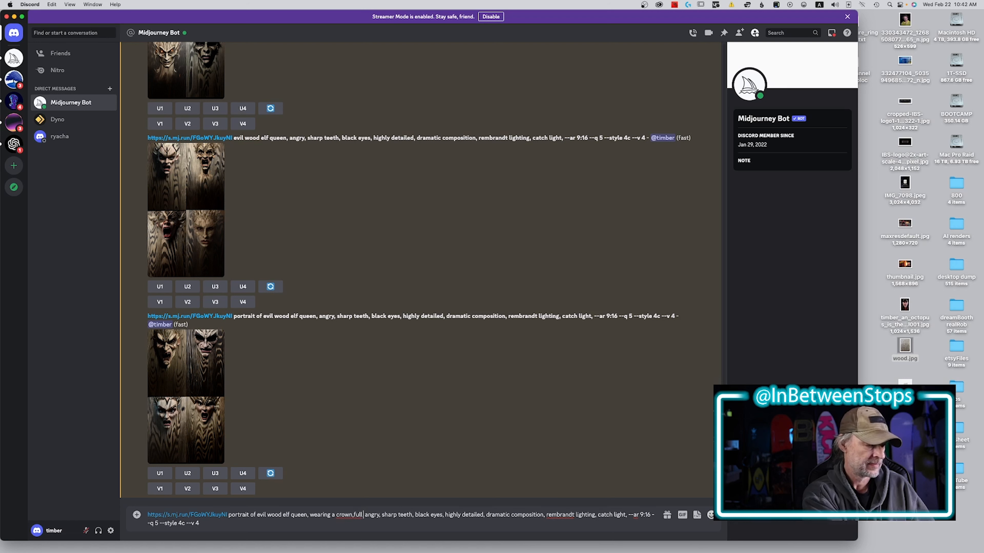
{"action": "type", "text": " head,"}
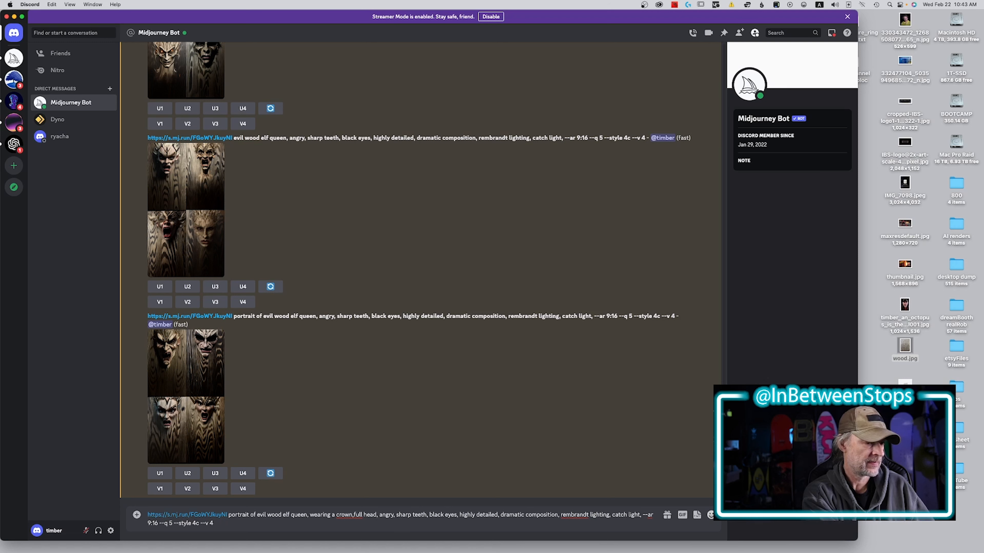
{"action": "key", "text": "Return"}
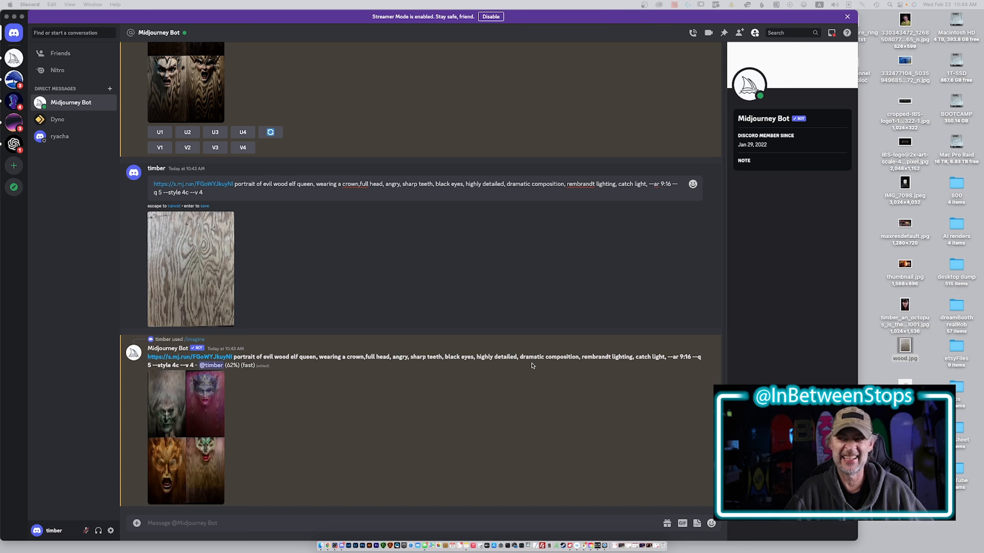
Start a new /imagine command and fill it with the full elf queen prompt containing "wearing a crown,full head,"
{"action": "type", "text": "/"}
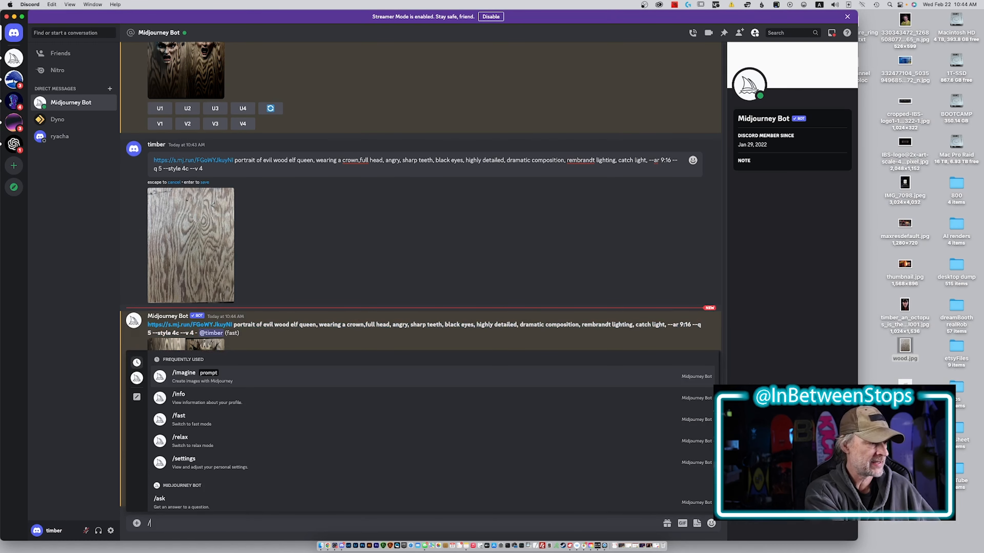
{"action": "key", "text": "Tab"}
{"action": "type", "text": "https://s.mj.run/FGoWYJkuyNl portrait of evil wood elf queen, wearing a crown,full head, angry, sharp teeth, black eyes, highly detailed, dramatic composition, rembrandt lighting, catch light, --ar 9:16 --q 5 --style 4c --v 4"}
Insert "beautiful, elegant," before "angry" in the /imagine prompt and submit it
{"action": "left_click", "coordinate": [407, 516]}
{"action": "type", "text": "beaut"}
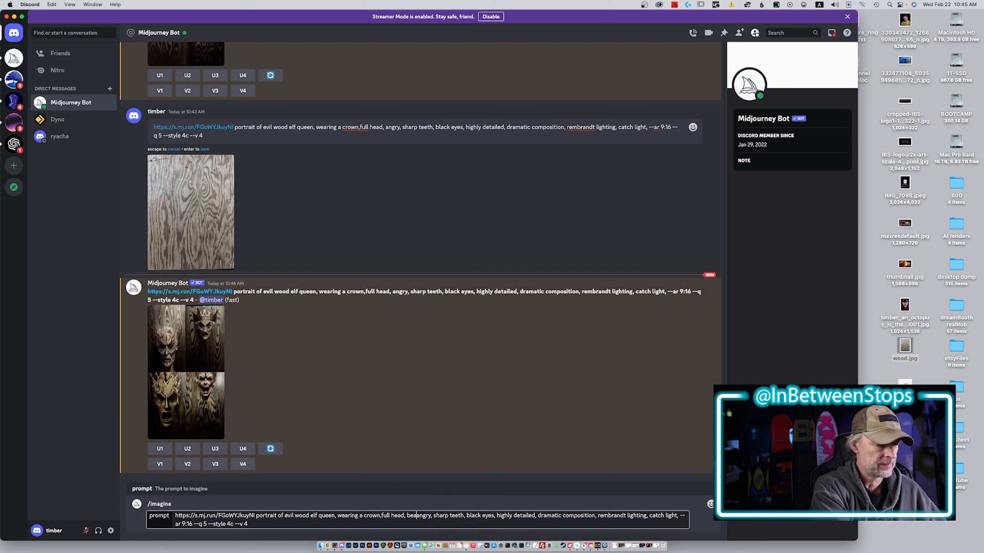
{"action": "type", "text": "ifu"}
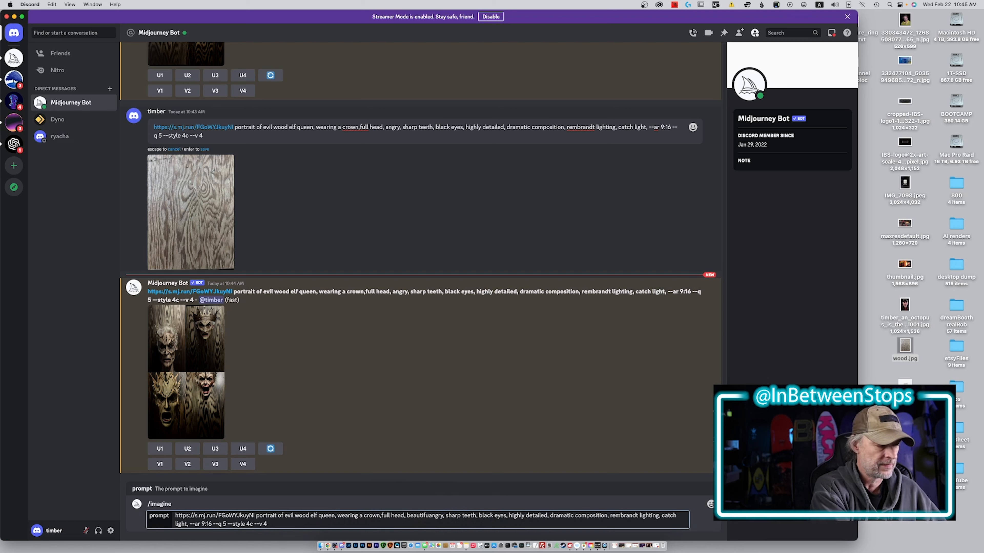
{"action": "type", "text": "l, ele"}
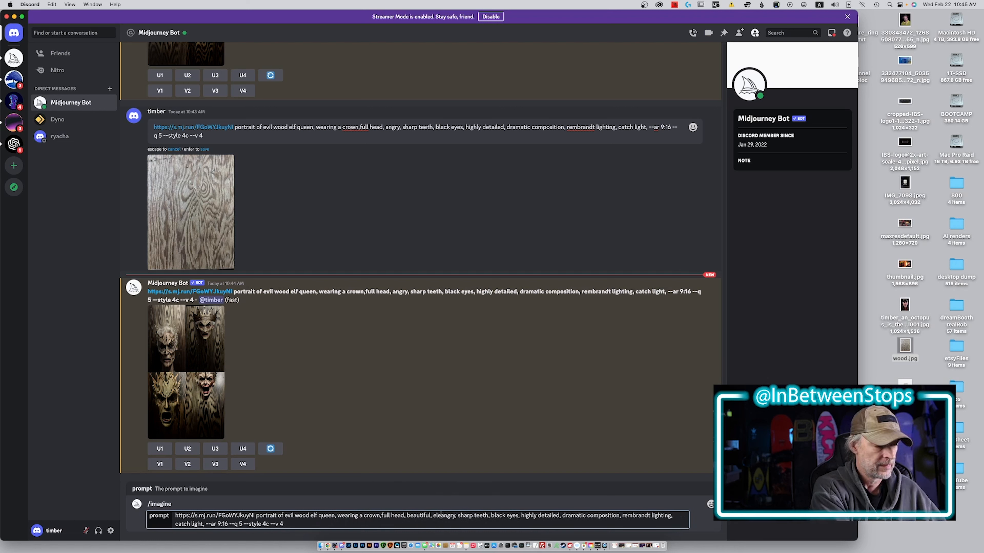
{"action": "type", "text": "gant,"}
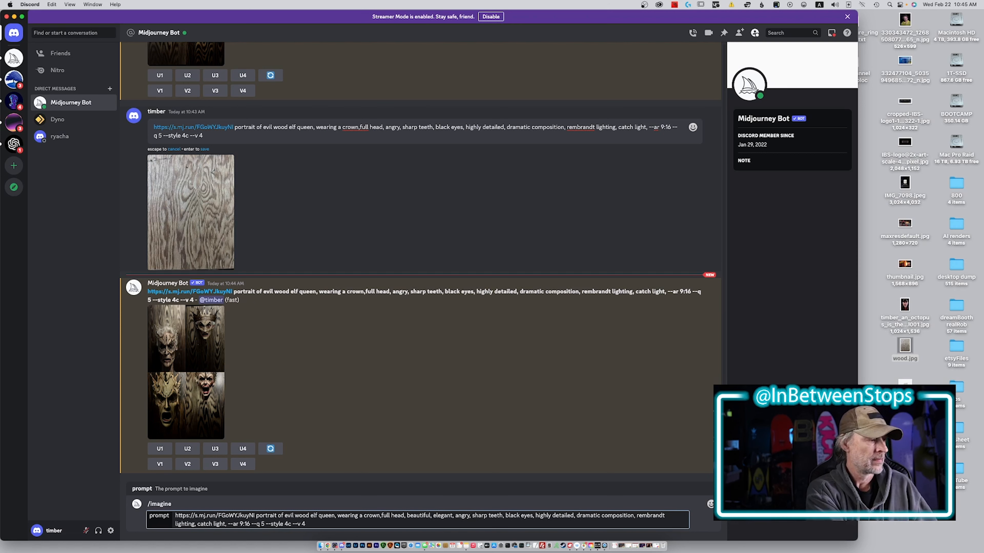
{"action": "key", "text": "Return"}
View the "beautiful, elegant" image grid enlarged, close the preview, and reroll that grid
{"action": "left_click", "coordinate": [202, 213]}
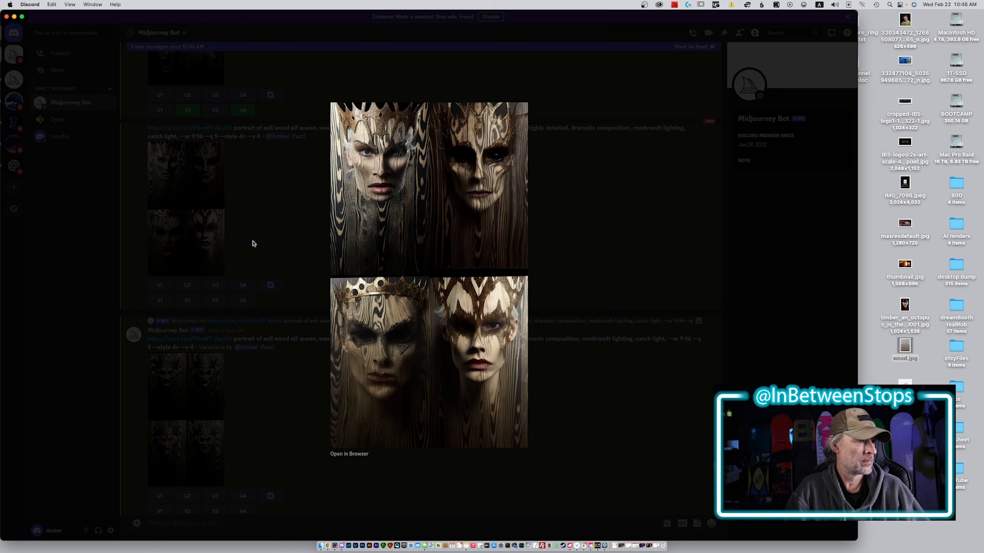
{"action": "left_click", "coordinate": [552, 243]}
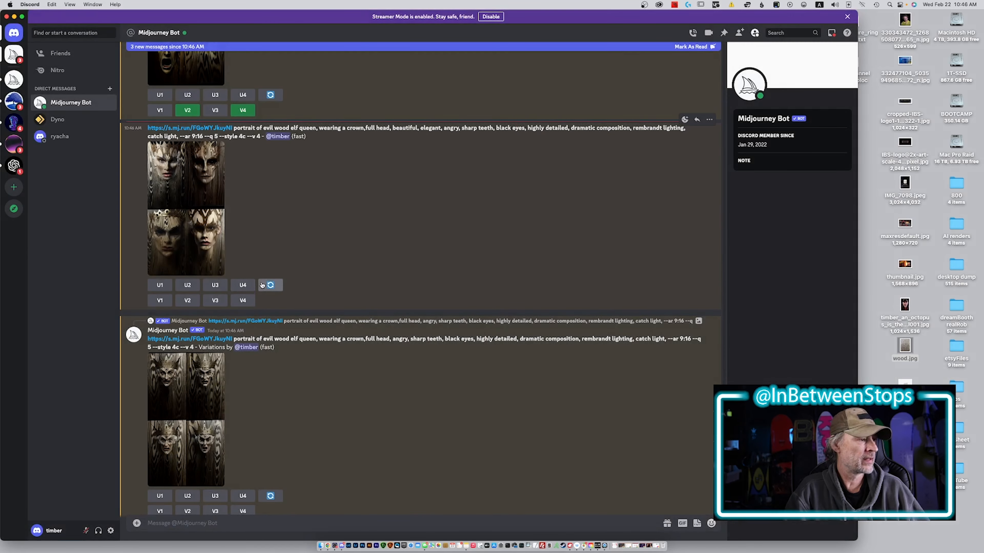
{"action": "left_click", "coordinate": [270, 285]}
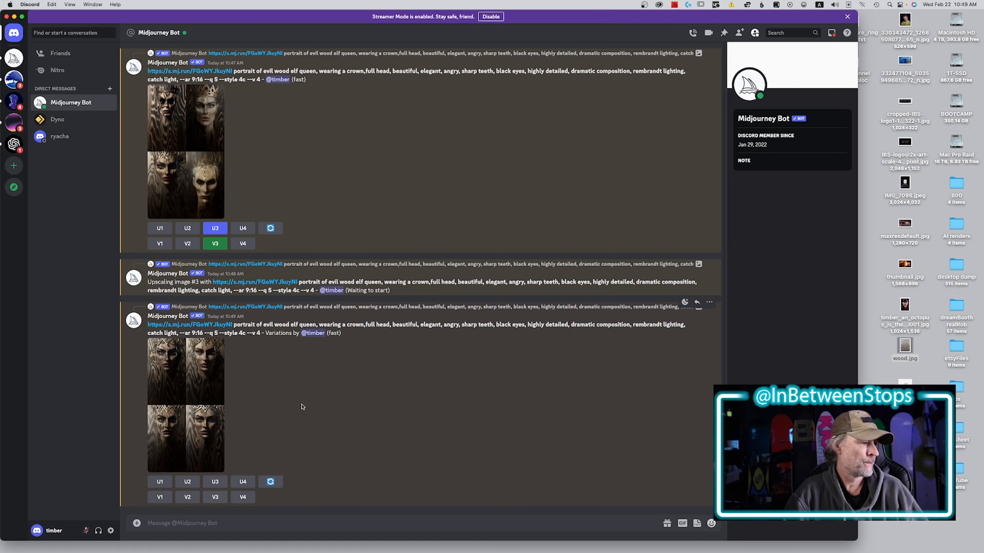
Copy the full prompt of the newest variations result into a new /imagine command and insert "wooden armor," before "beautiful"
{"action": "left_click_drag", "start_coordinate": [262, 333], "coordinate": [146, 327]}
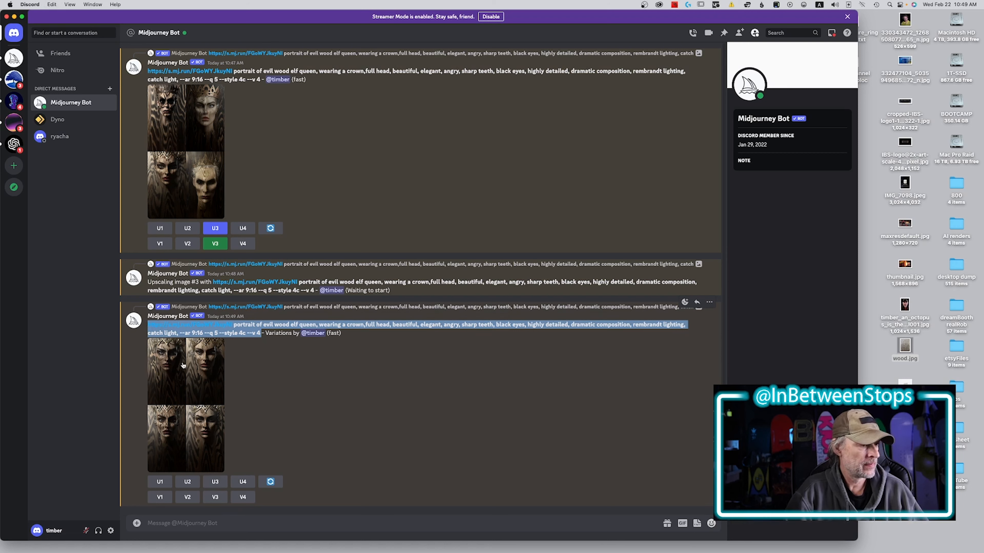
{"action": "left_click", "coordinate": [302, 525]}
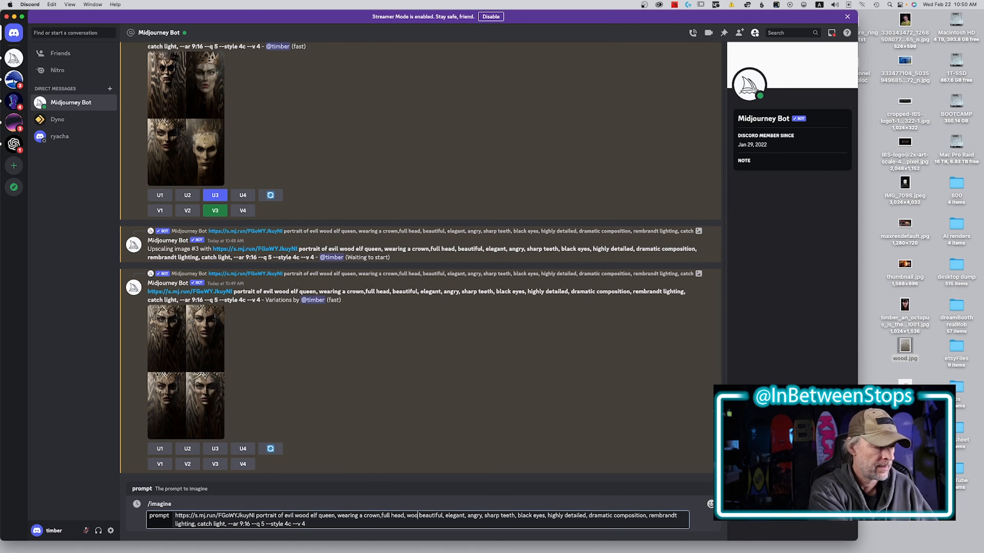
{"action": "type", "text": "wooden armor"}
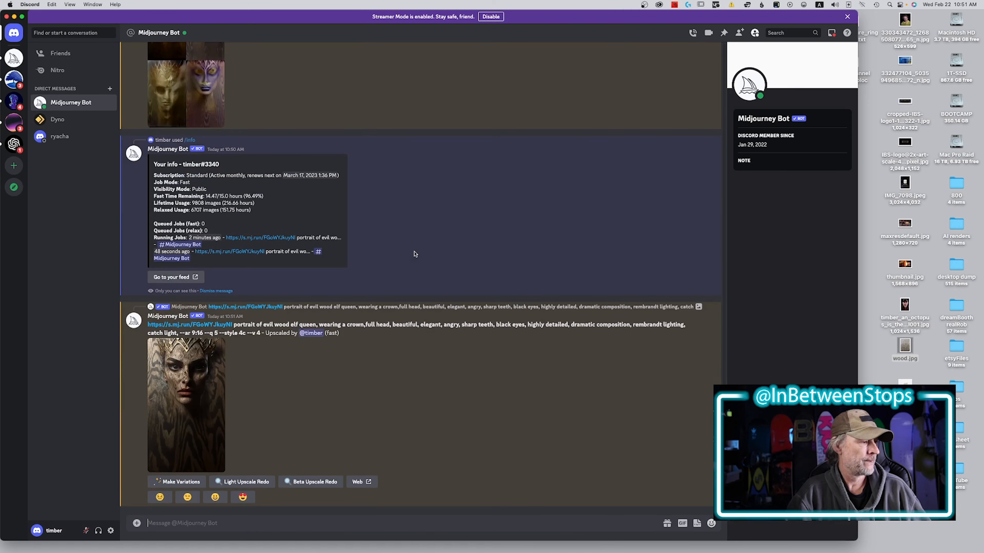
View the upscaled queen portrait enlarged, and start a new /imagine command with that image's link as the prompt
{"action": "left_click", "coordinate": [193, 380]}
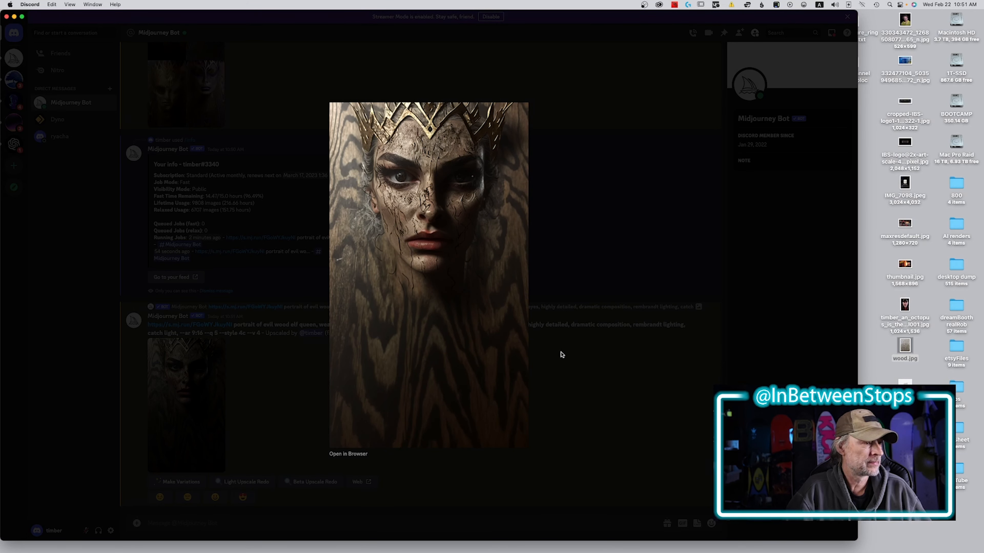
{"action": "left_click", "coordinate": [379, 523]}
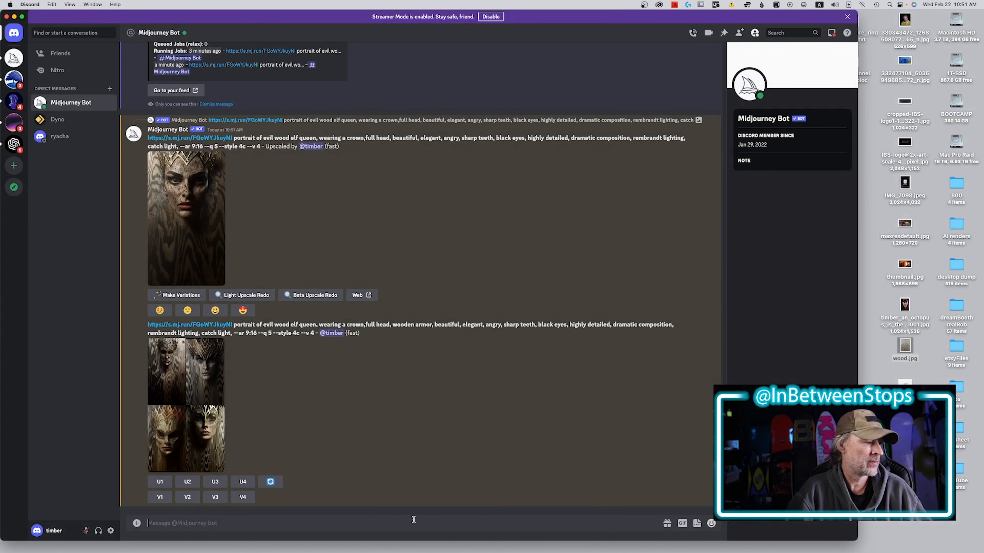
{"action": "type", "text": "/"}
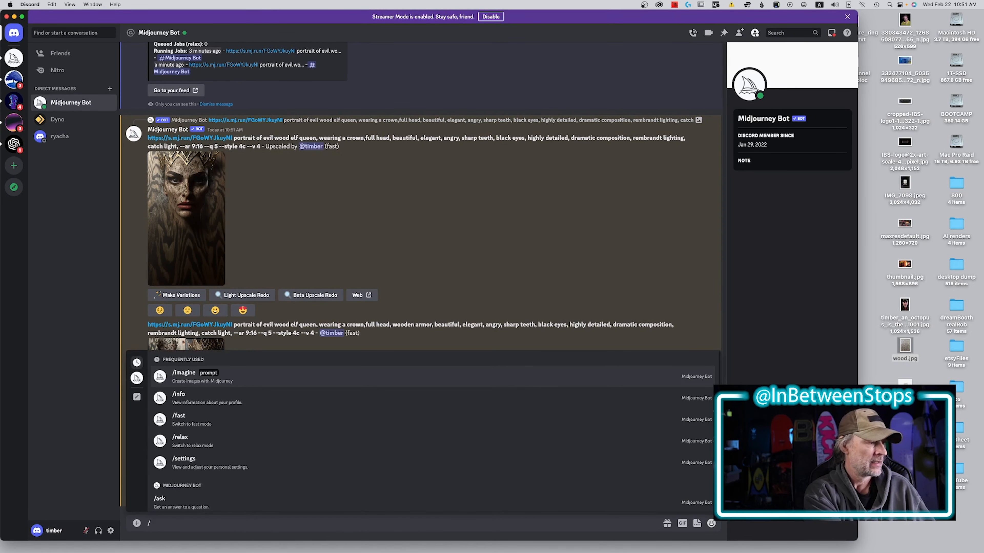
{"action": "type", "text": "i"}
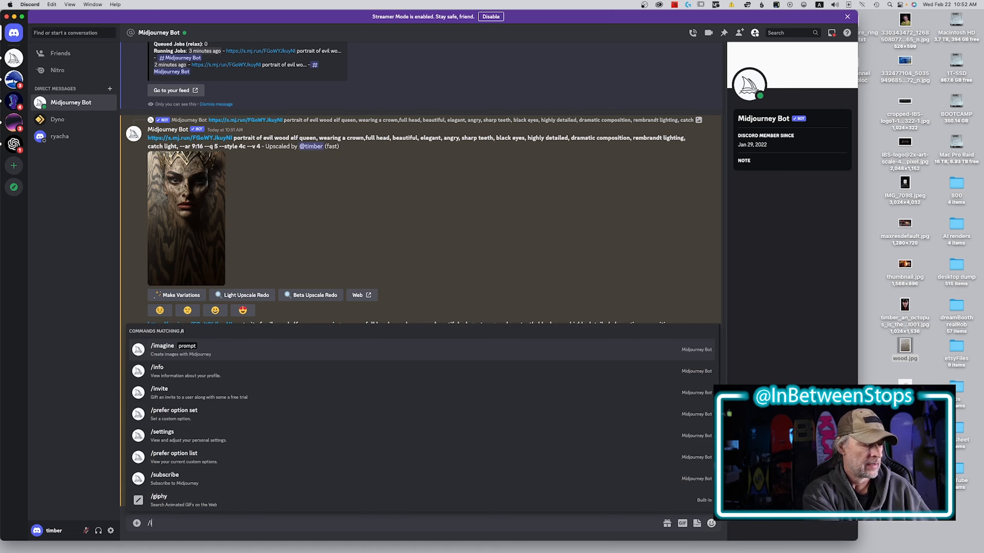
{"action": "key", "text": "Tab"}
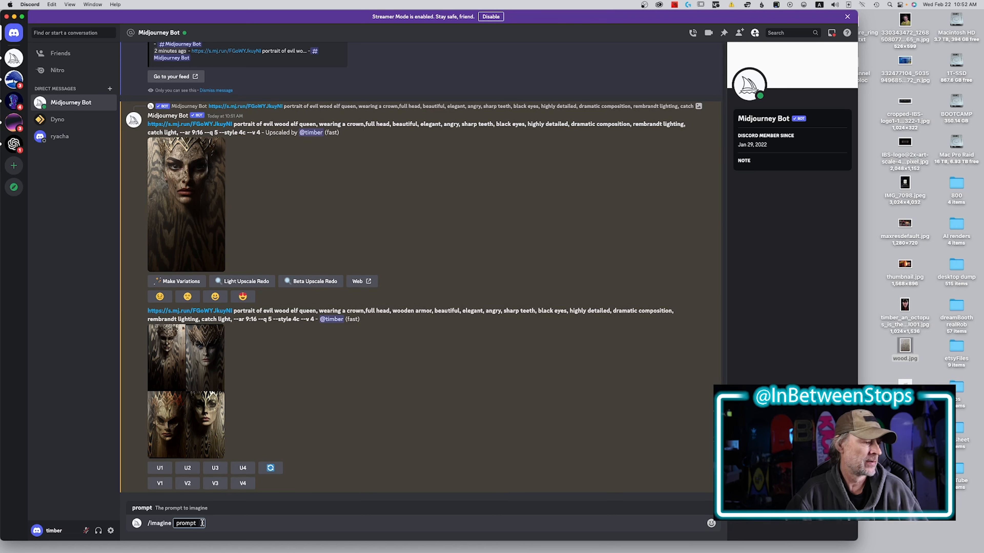
{"action": "key", "text": "super+v"}
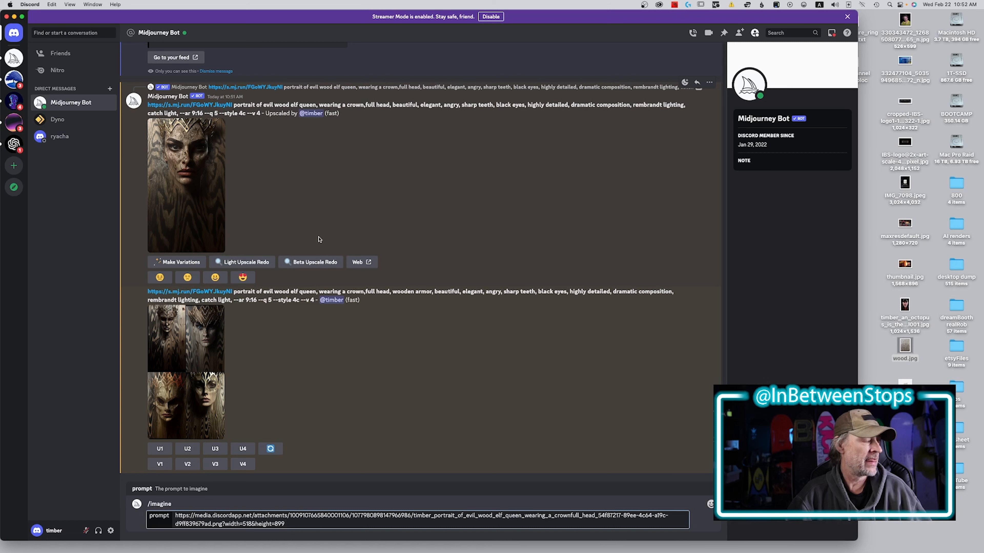
Copy the upscaled result's prompt text from "portrait of" through --v 4, add it after the image link, and submit the command
{"action": "scroll", "coordinate": [318, 238], "scroll_direction": "up", "scroll_amount": 1}
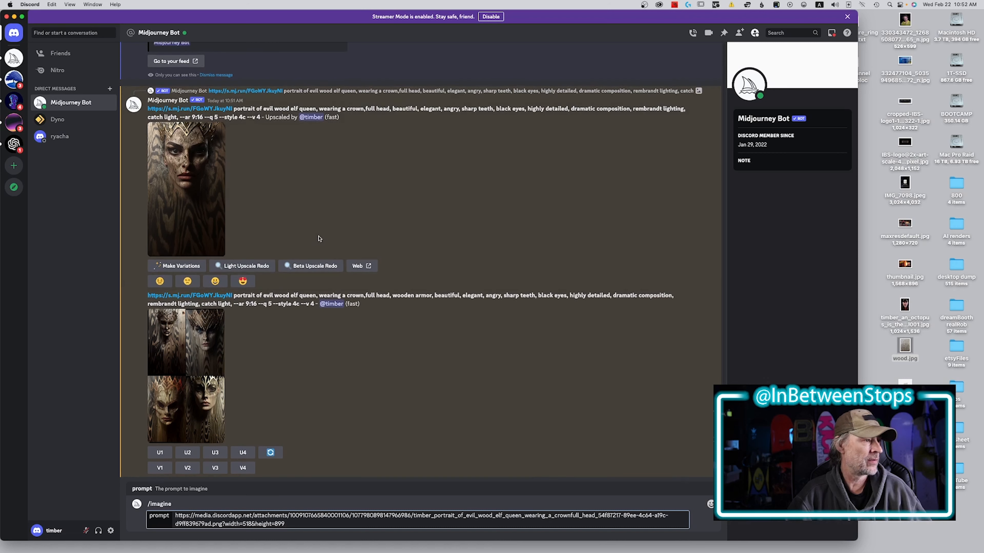
{"action": "left_click", "coordinate": [232, 111]}
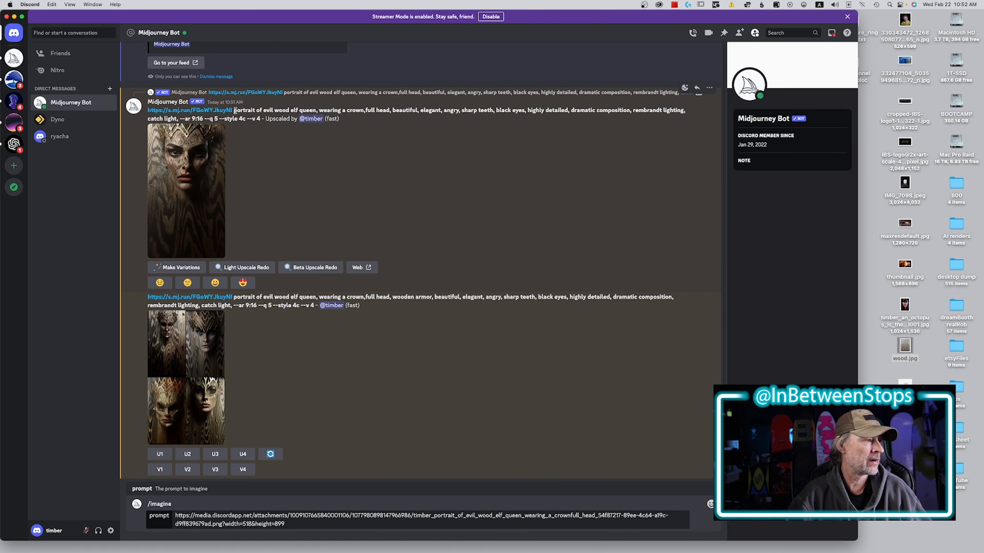
{"action": "left_click_drag", "start_coordinate": [233, 112], "coordinate": [261, 119]}
{"action": "key", "text": "super+c"}
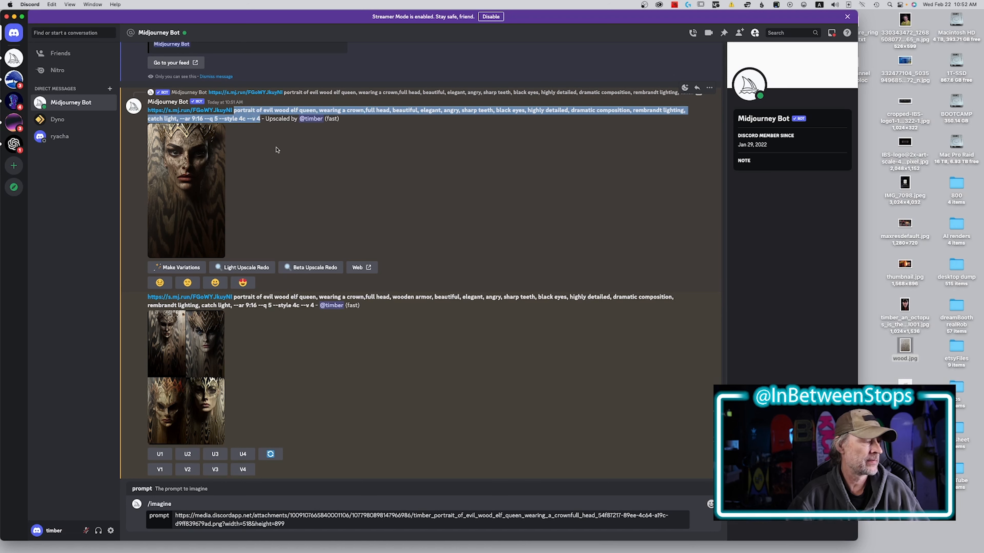
{"action": "left_click", "coordinate": [304, 522]}
{"action": "key", "text": "super+v"}
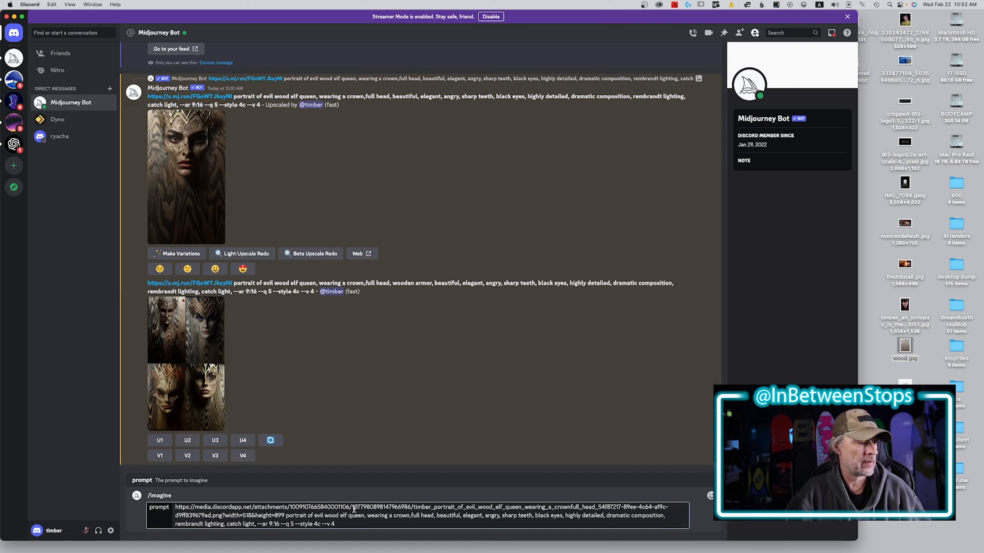
{"action": "key", "text": "Return"}
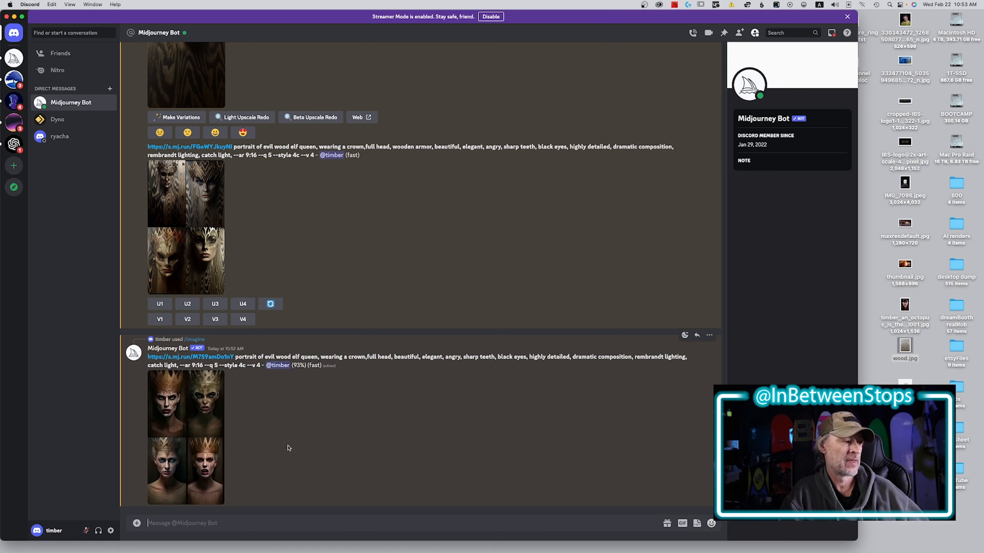
View the "wooden armor" grid and the newest grid made from the upscaled portrait enlarged, closing each preview
{"action": "left_click", "coordinate": [213, 250]}
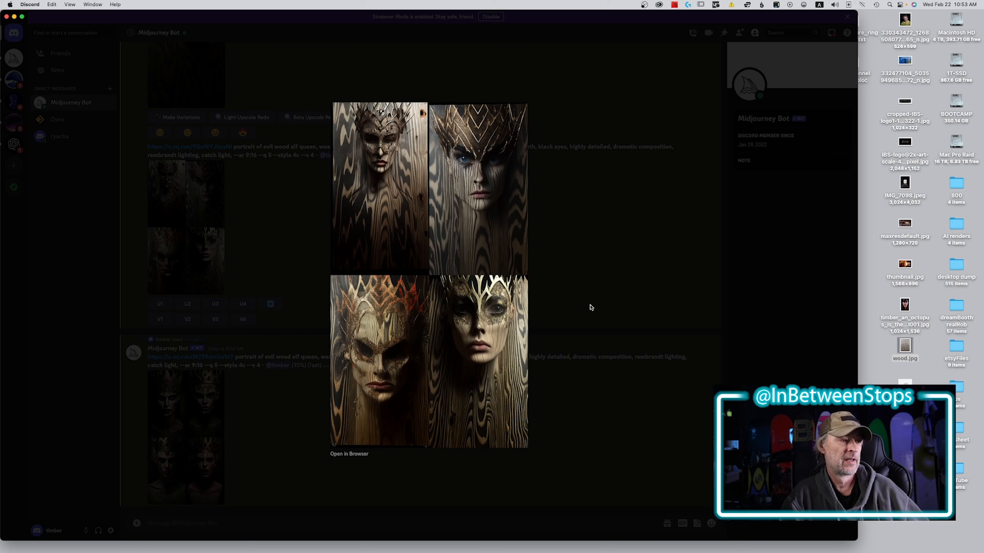
{"action": "left_click", "coordinate": [600, 297]}
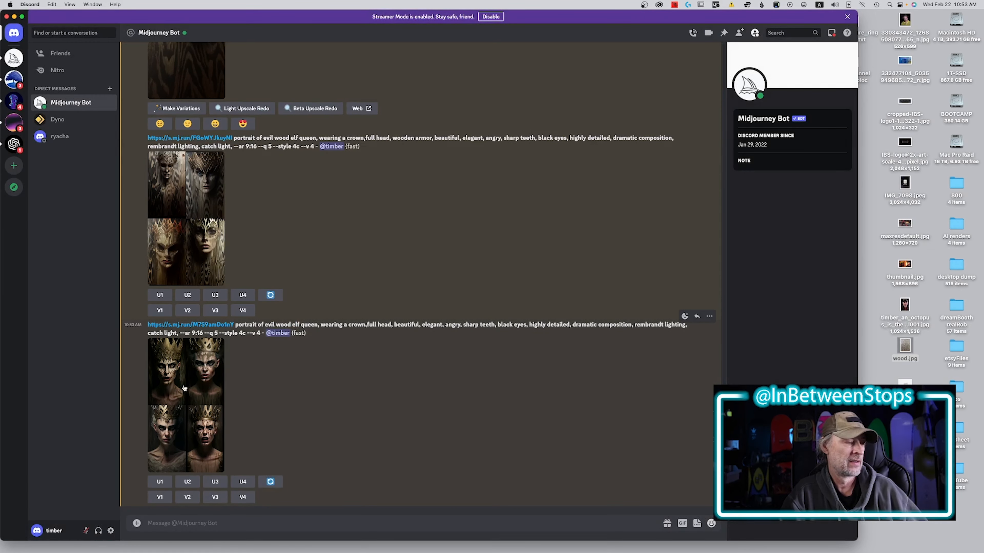
{"action": "left_click", "coordinate": [183, 388]}
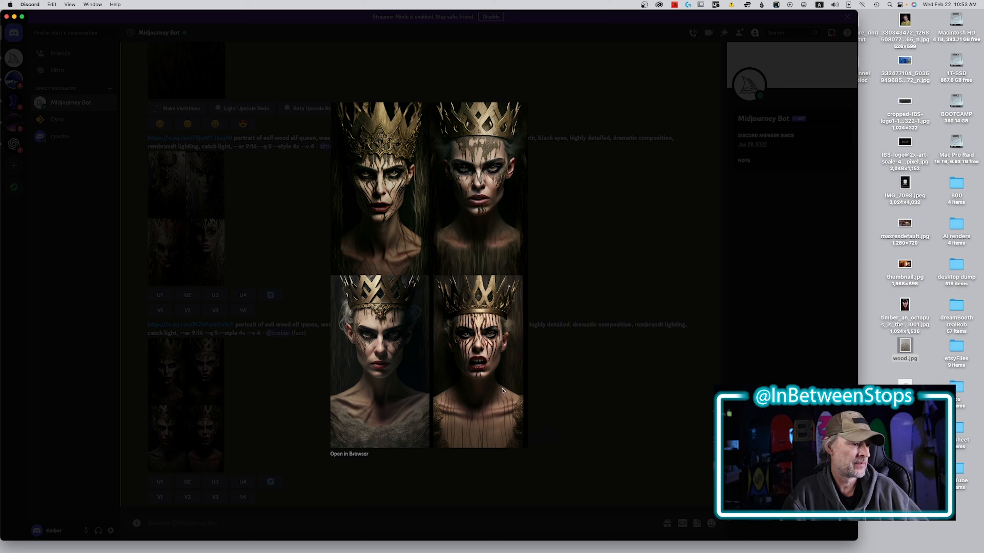
{"action": "left_click", "coordinate": [588, 398]}
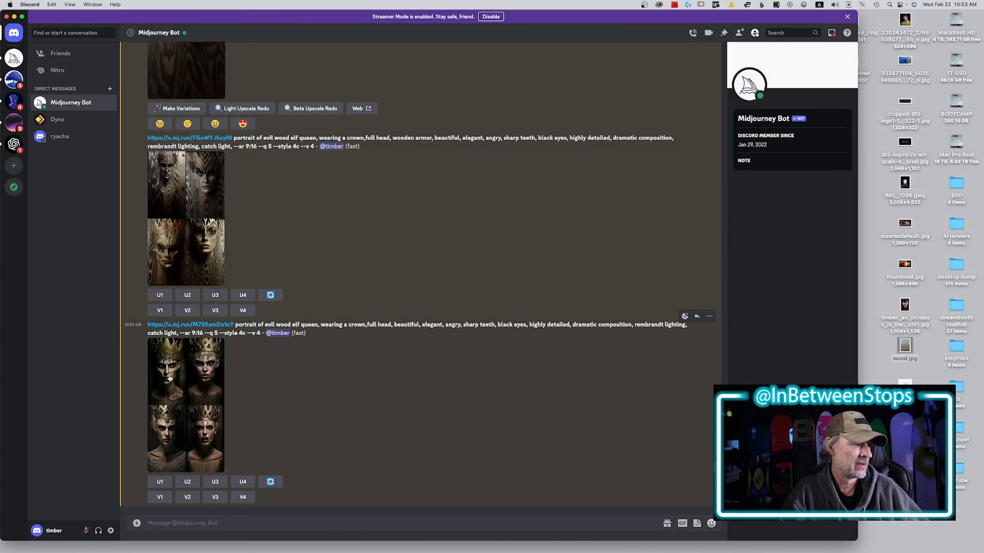
Request variations of image 4 with the unchanged remix prompt plus its upscale, and reroll the grid made from the upscaled portrait
{"action": "left_click", "coordinate": [243, 498]}
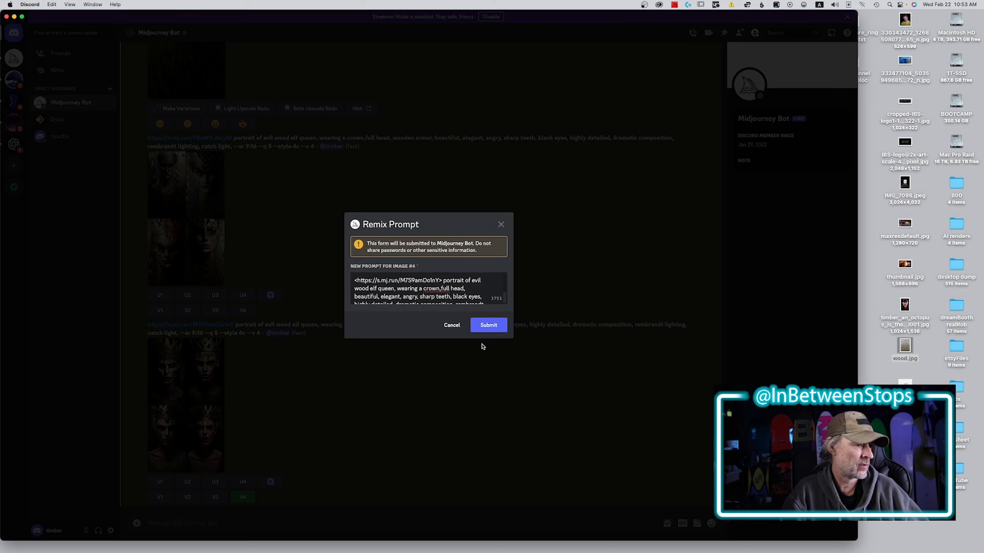
{"action": "left_click", "coordinate": [495, 330]}
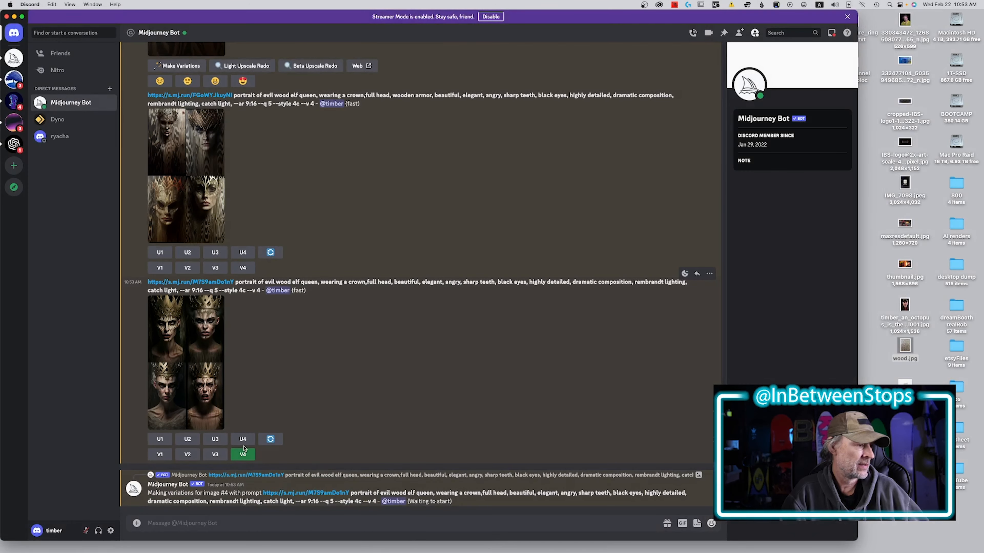
{"action": "left_click", "coordinate": [243, 440]}
{"action": "left_click", "coordinate": [270, 396]}
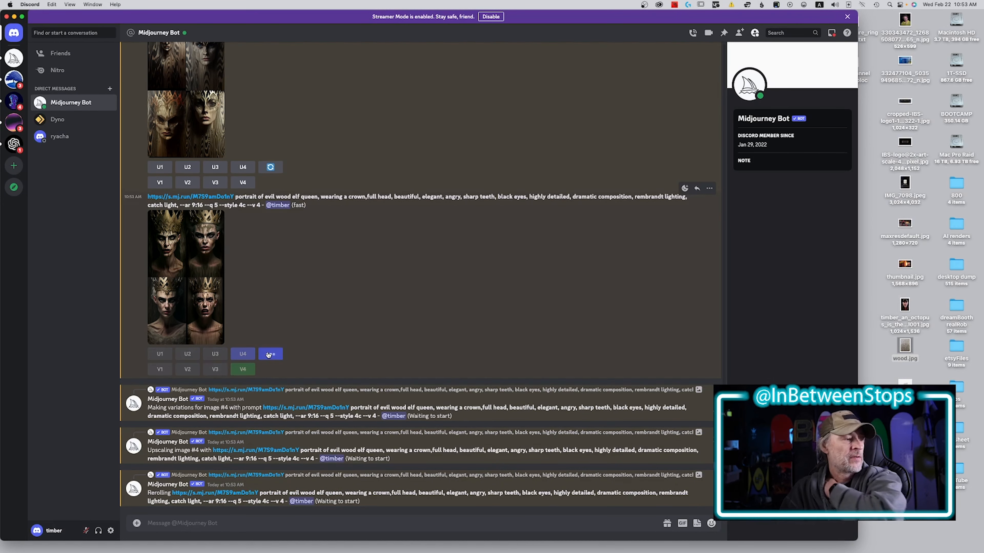
View the newly upscaled queen portrait enlarged, copy its image link, and start a new /imagine command with that link as the prompt
{"action": "left_click", "coordinate": [277, 258]}
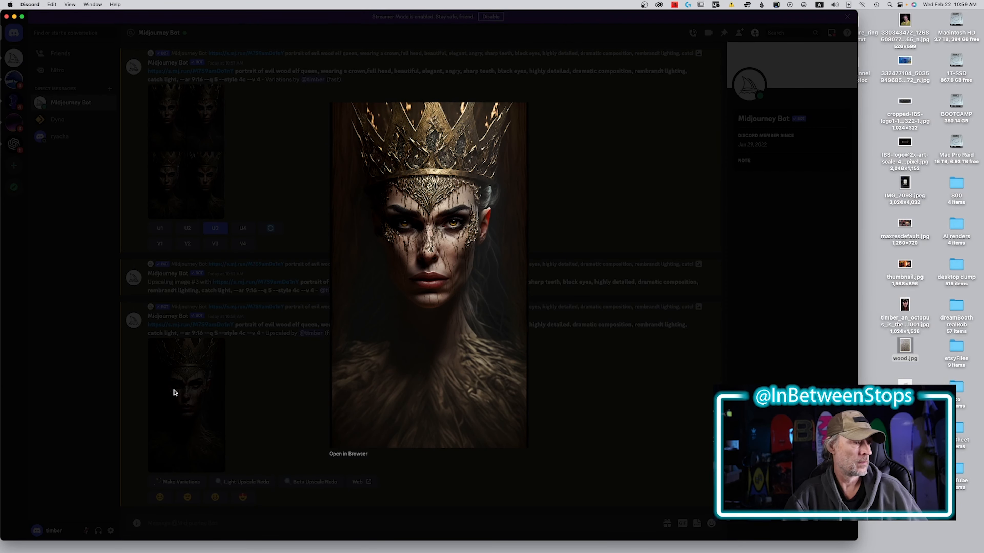
{"action": "left_click", "coordinate": [608, 412]}
{"action": "right_click", "coordinate": [209, 414]}
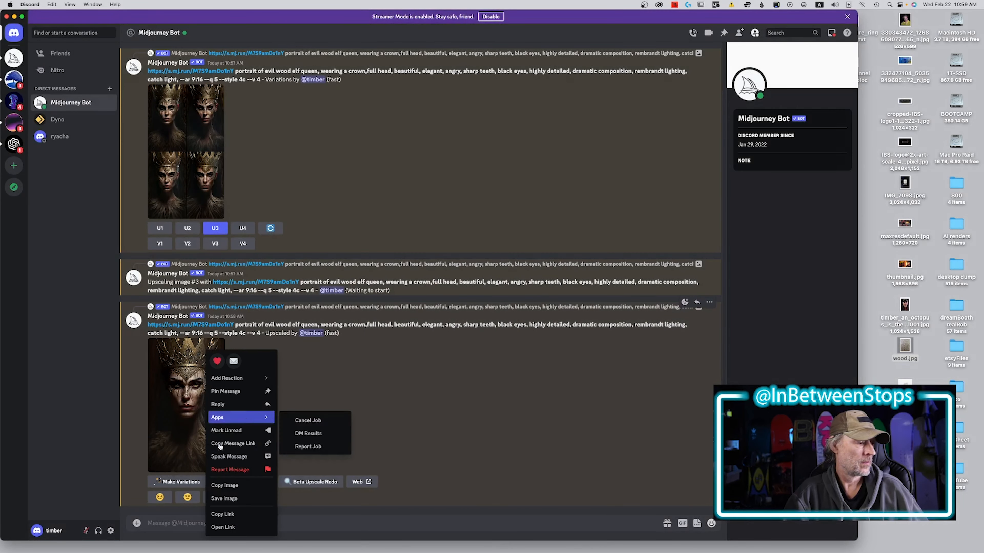
{"action": "left_click", "coordinate": [231, 514]}
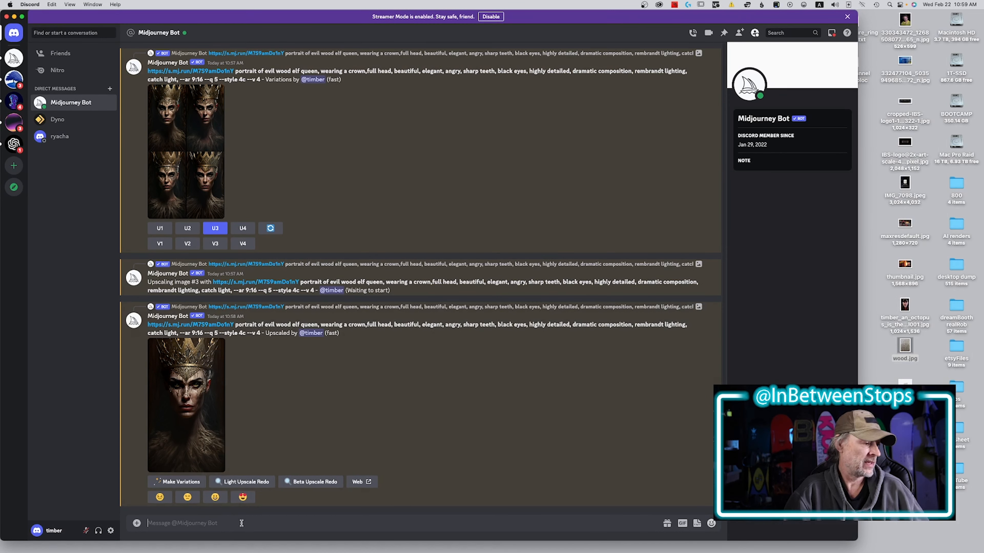
{"action": "type", "text": "/"}
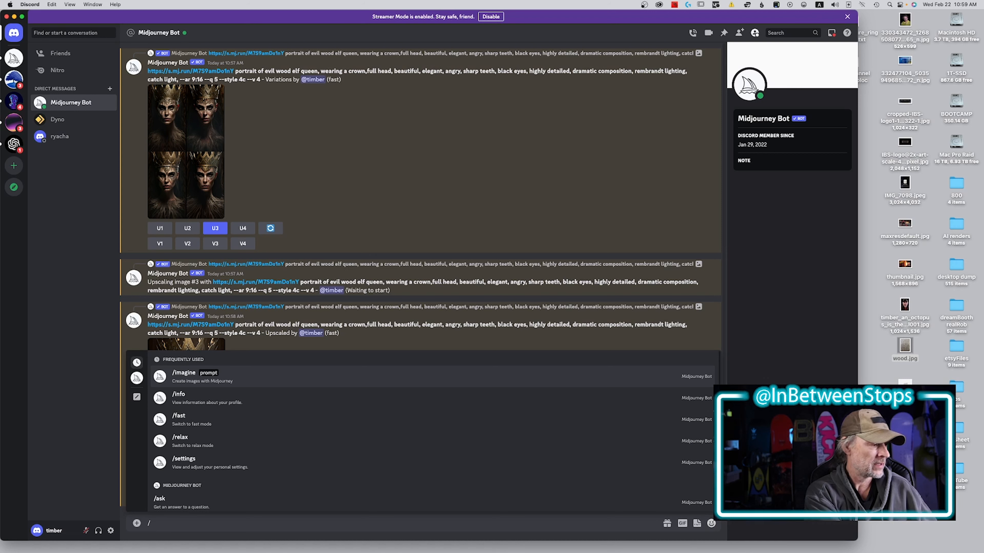
{"action": "key", "text": "Return"}
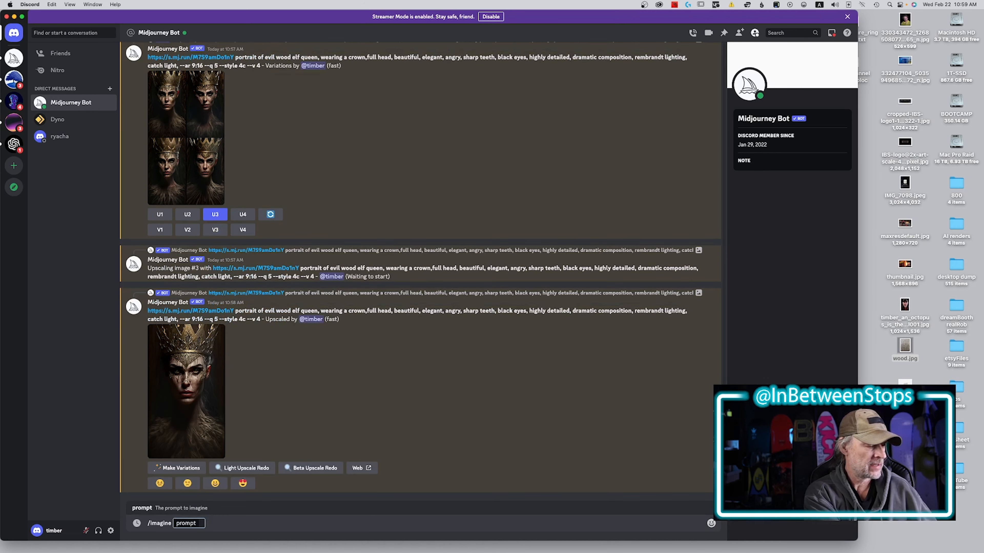
{"action": "key", "text": "super+v"}
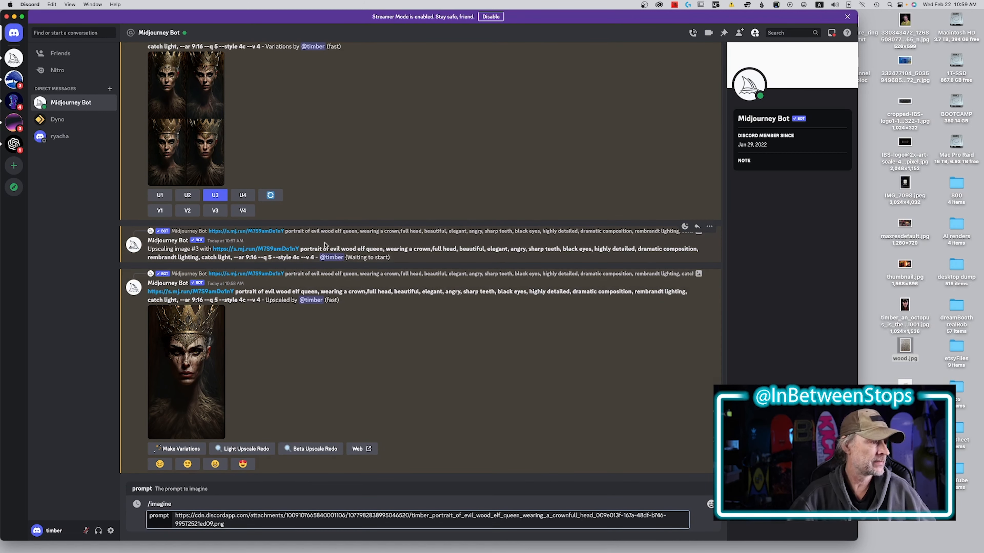
Add the new upscale's prompt text, from "portrait of" through --v 4, after the image link and submit the command
{"action": "left_click_drag", "start_coordinate": [236, 293], "coordinate": [267, 306]}
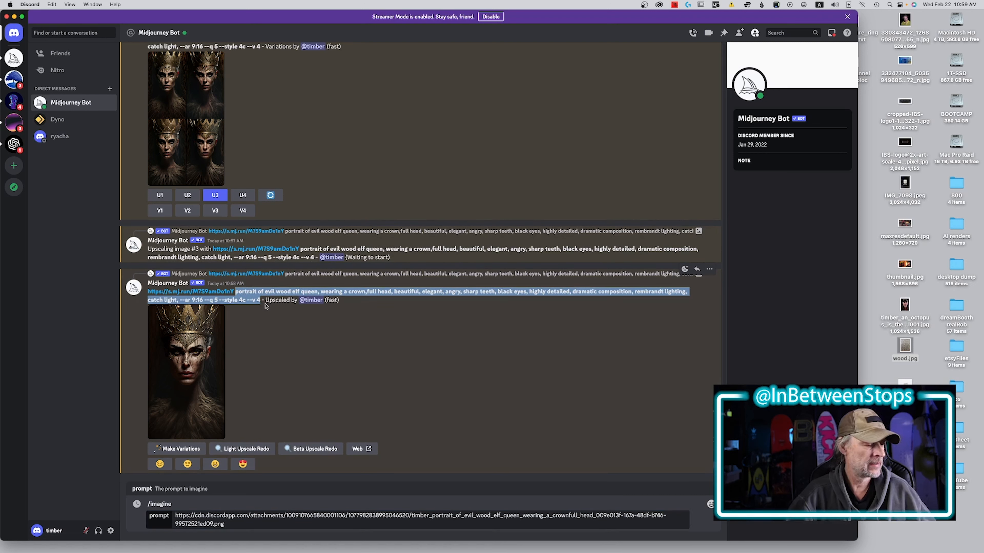
{"action": "left_click", "coordinate": [235, 523]}
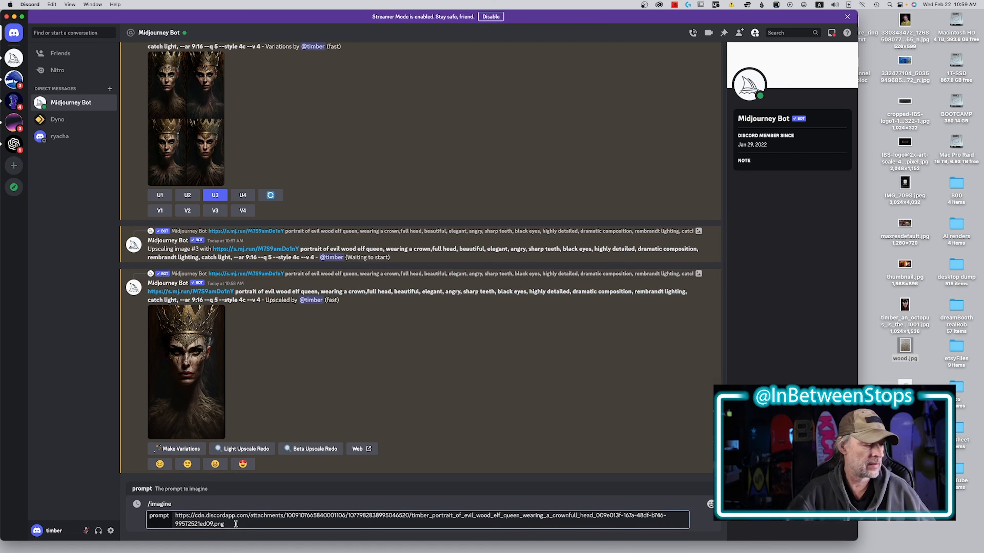
{"action": "key", "text": "super+v"}
{"action": "key", "text": "Return"}
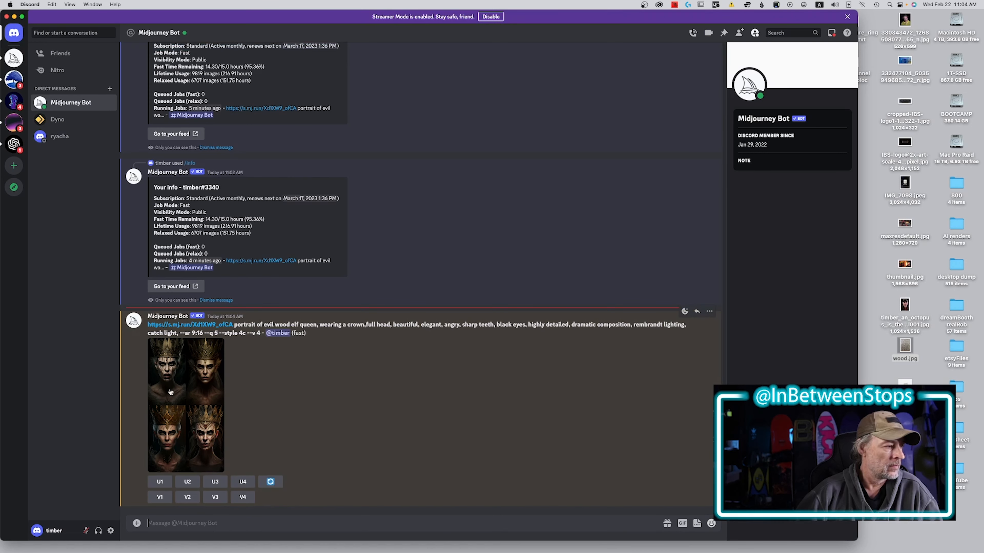
View the grid generated from the new image link and its first reroll enlarged, closing each preview
{"action": "left_click", "coordinate": [170, 392]}
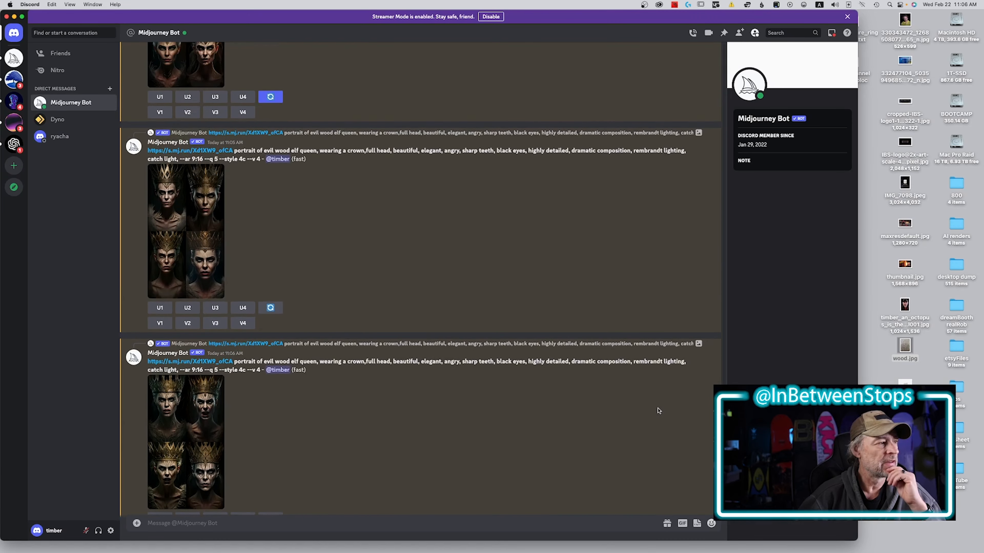
{"action": "scroll", "coordinate": [345, 272], "scroll_direction": "up", "scroll_amount": 5}
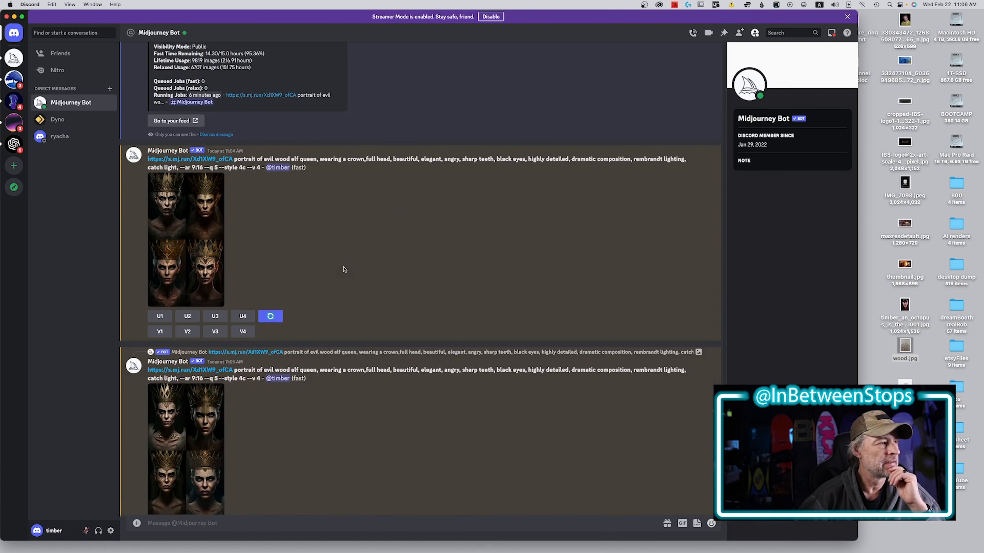
{"action": "left_click", "coordinate": [213, 250]}
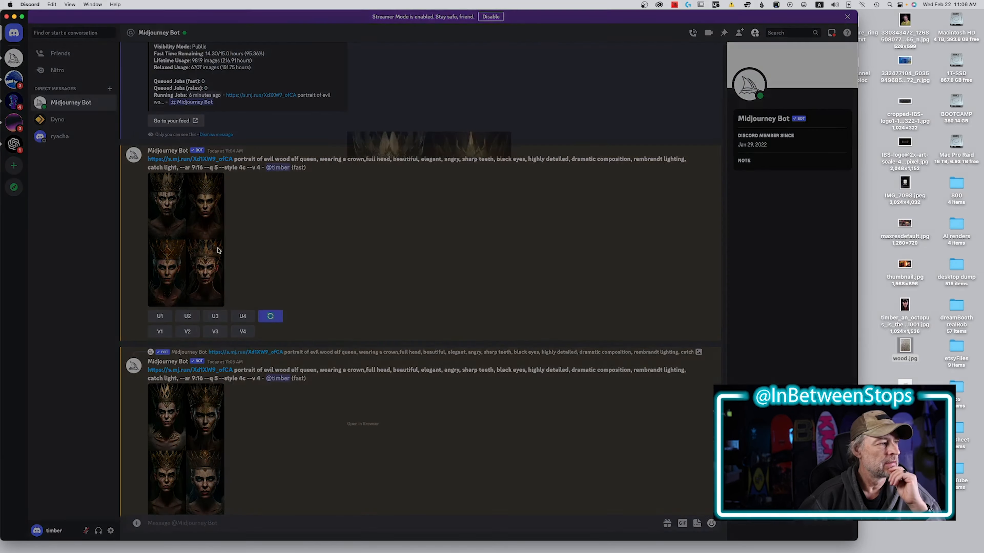
{"action": "left_click", "coordinate": [568, 263]}
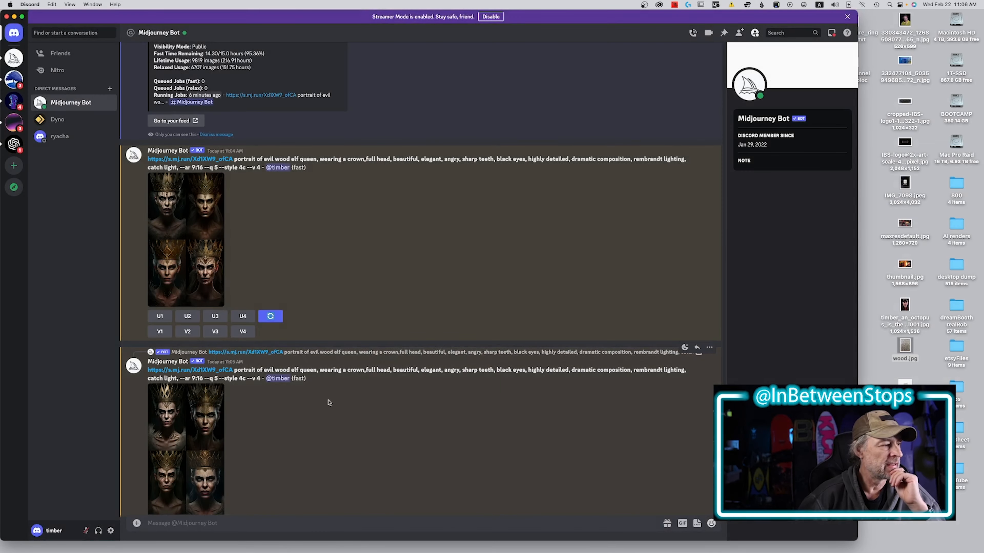
{"action": "scroll", "coordinate": [272, 395], "scroll_direction": "down", "scroll_amount": 1}
{"action": "left_click", "coordinate": [201, 416]}
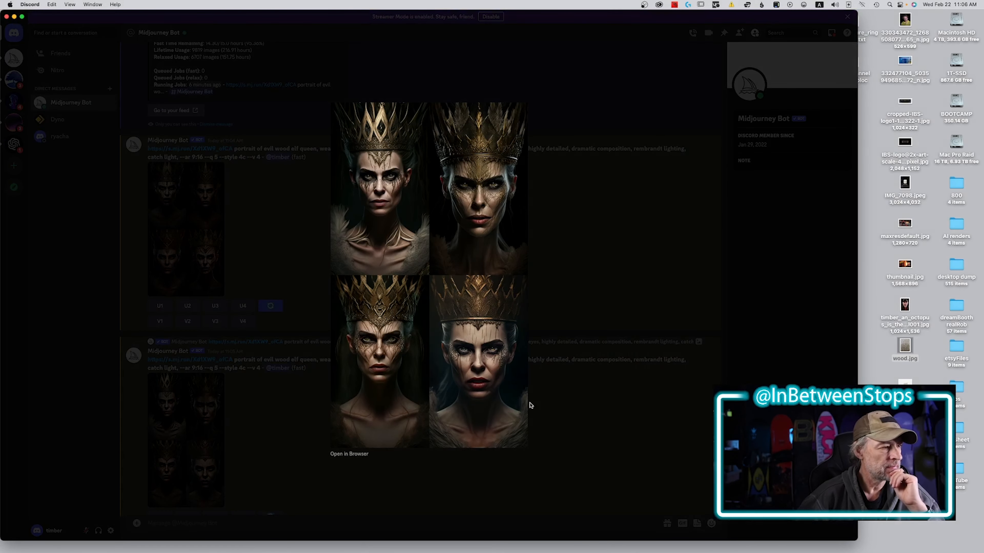
{"action": "left_click", "coordinate": [544, 411]}
Examine the two most recent rerolled queen grids enlarged
{"action": "scroll", "coordinate": [507, 409], "scroll_direction": "down", "scroll_amount": 3}
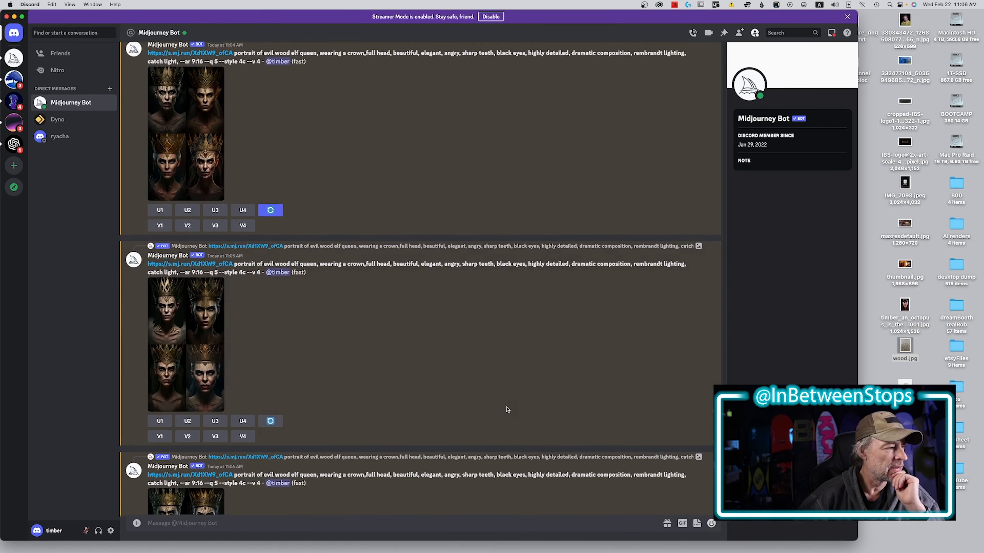
{"action": "scroll", "coordinate": [508, 410], "scroll_direction": "down", "scroll_amount": 5}
{"action": "left_click", "coordinate": [199, 353]}
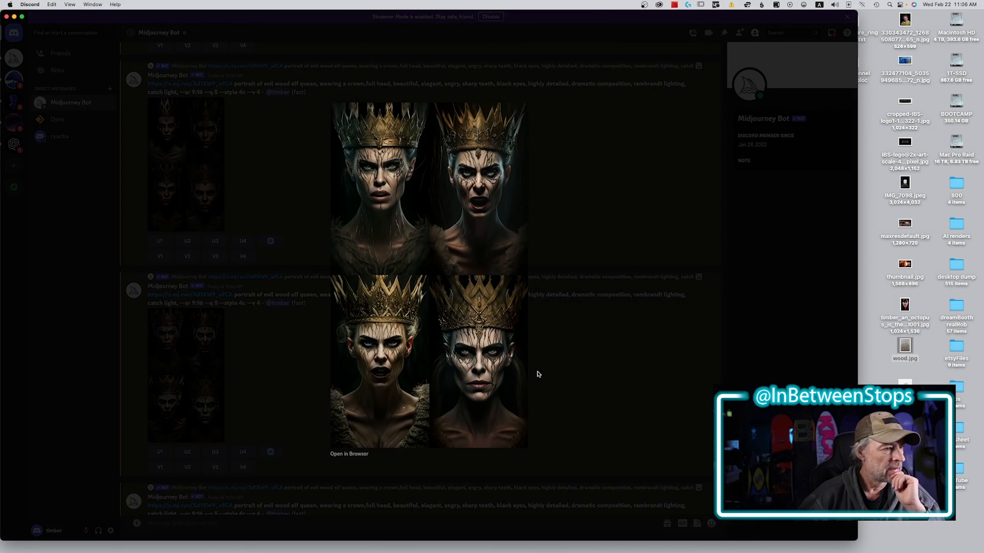
{"action": "left_click", "coordinate": [556, 373]}
{"action": "scroll", "coordinate": [556, 372], "scroll_direction": "down", "scroll_amount": 5}
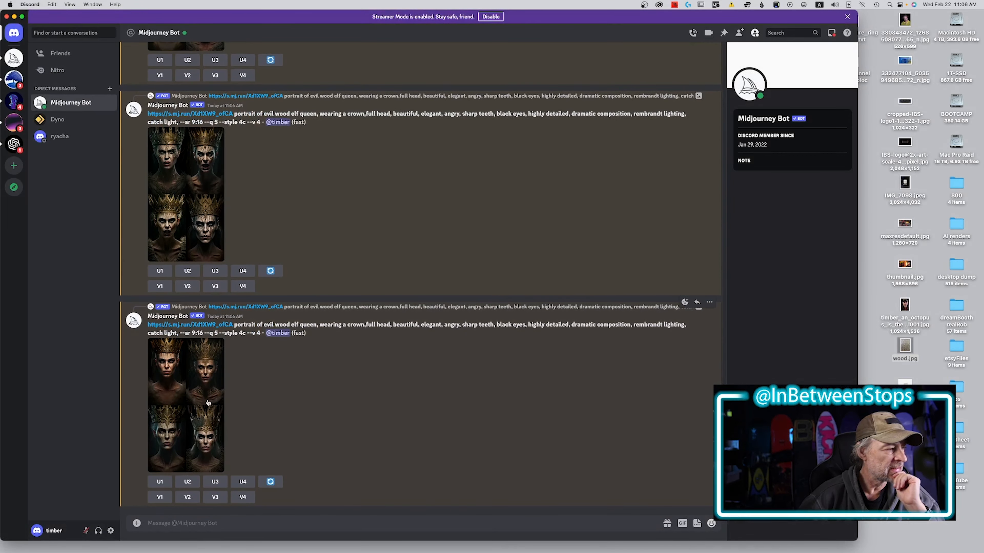
{"action": "left_click", "coordinate": [208, 402]}
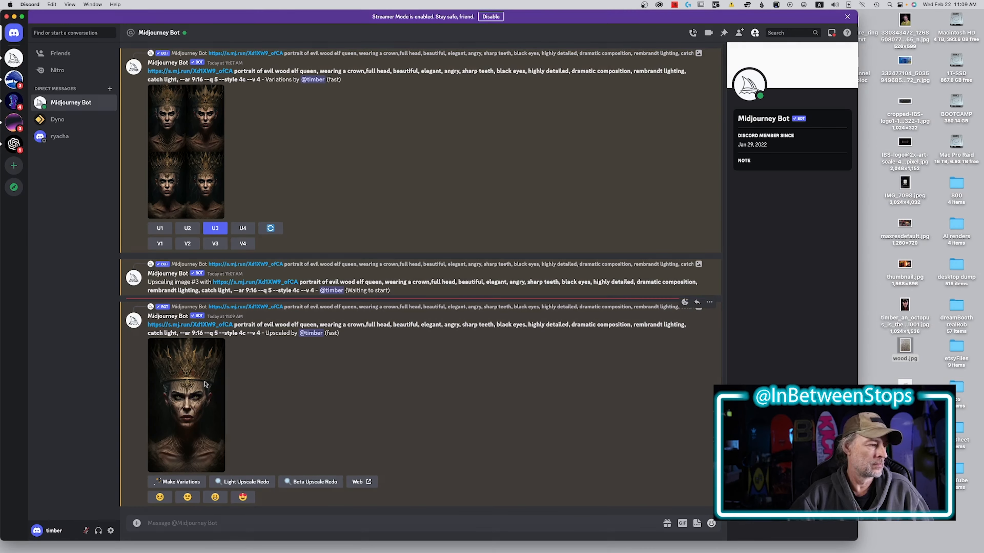
Compare the two latest upscaled queen portraits by viewing each one enlarged, and close the previews
{"action": "left_click", "coordinate": [205, 385]}
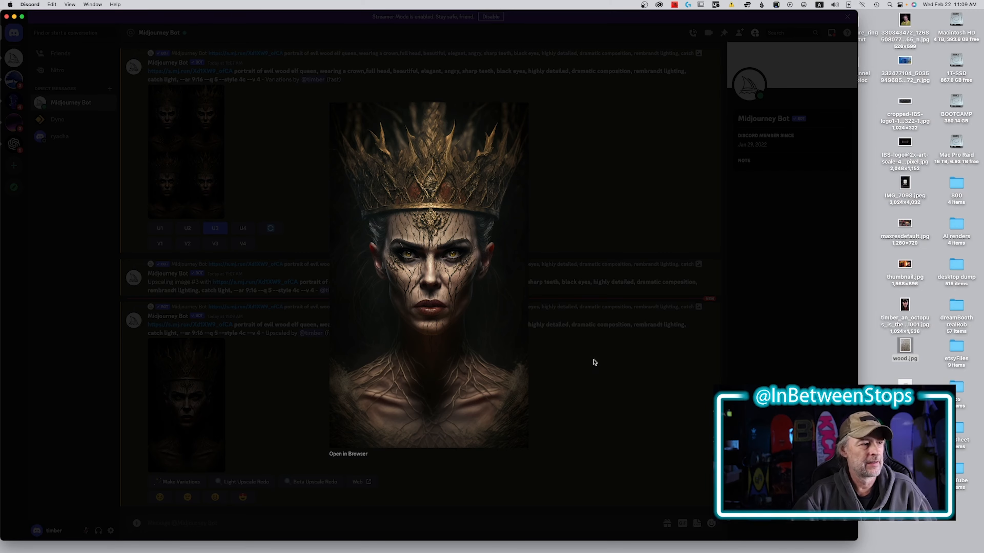
{"action": "left_click", "coordinate": [594, 362]}
{"action": "left_click", "coordinate": [200, 191]}
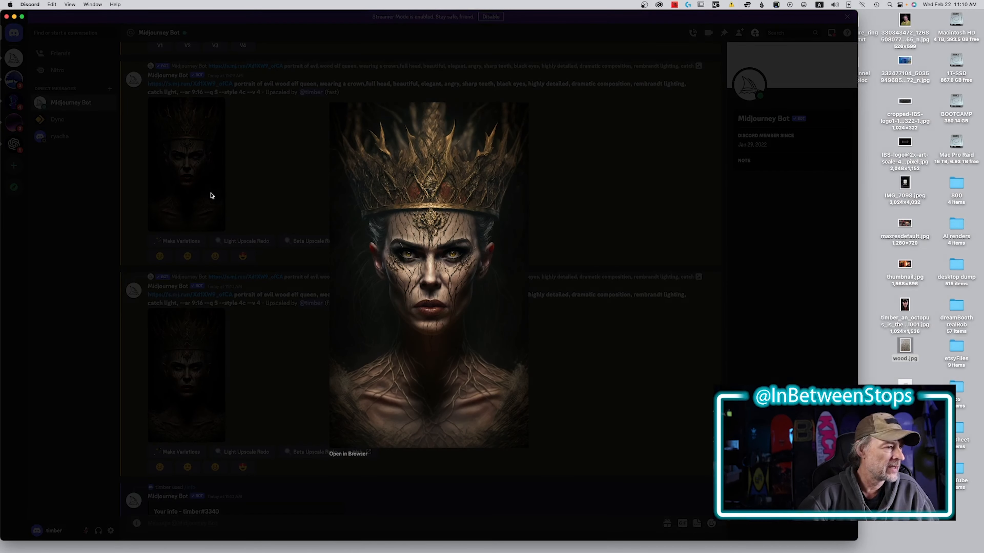
{"action": "left_click", "coordinate": [555, 202]}
{"action": "left_click", "coordinate": [159, 362]}
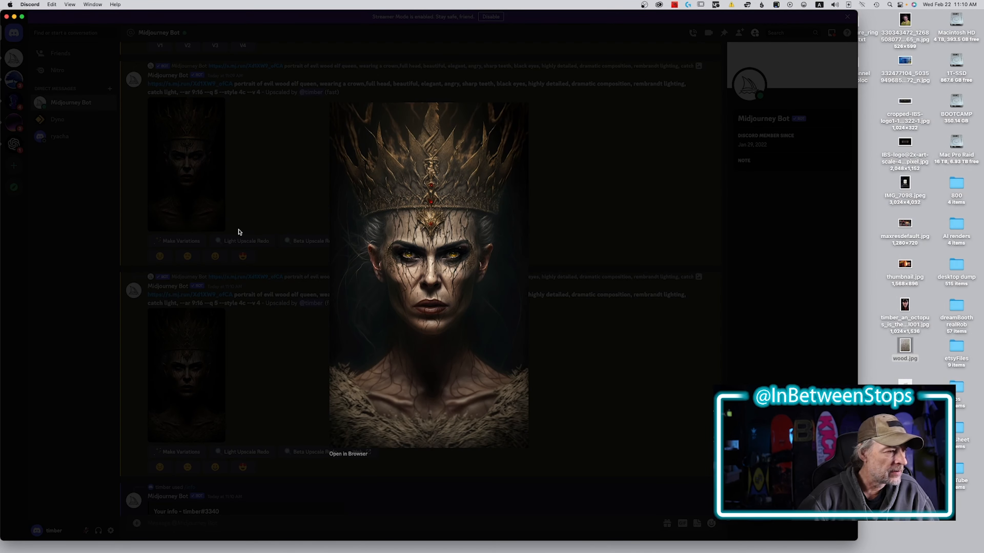
{"action": "left_click", "coordinate": [241, 213]}
{"action": "left_click", "coordinate": [157, 195]}
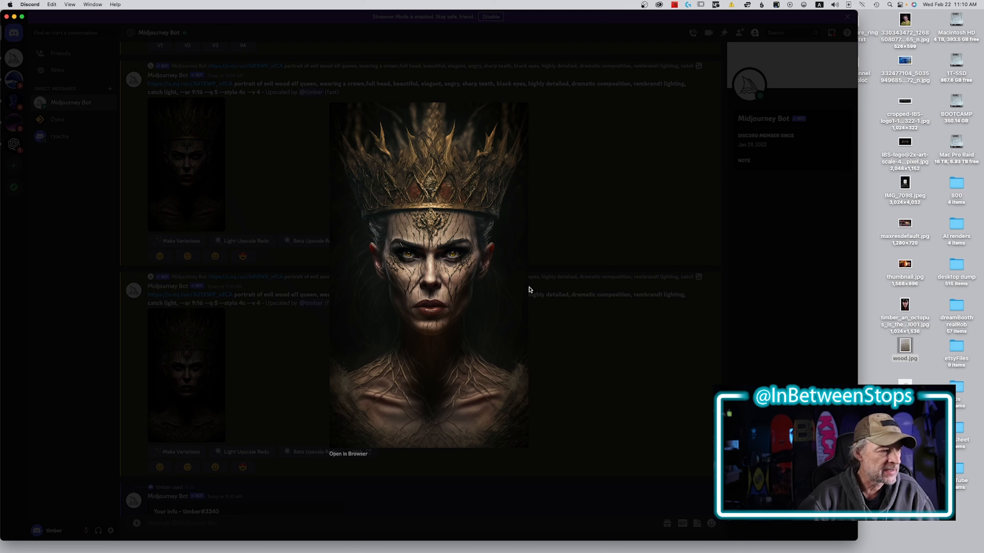
{"action": "left_click", "coordinate": [549, 226]}
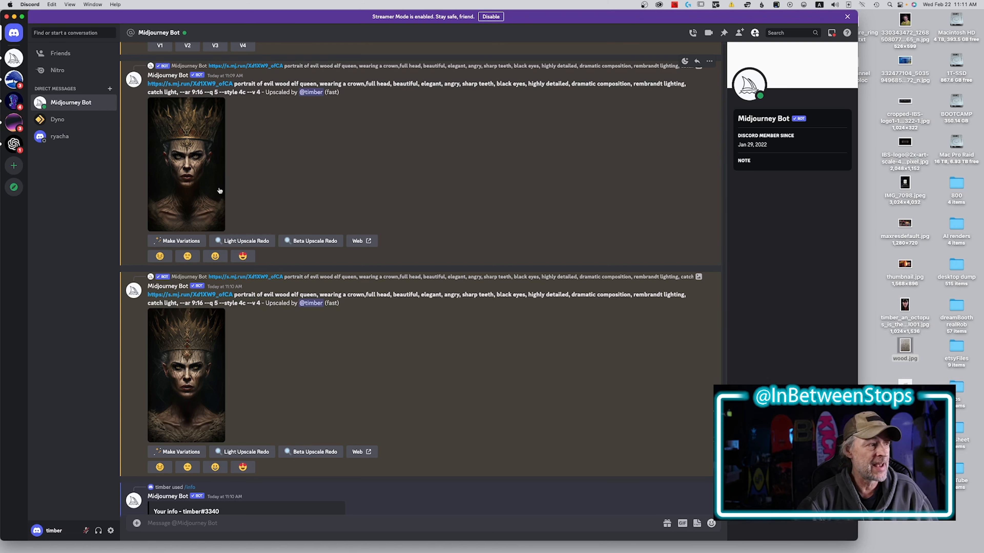
Request variations of the first of the two upscaled portraits with "in the style of craftsman," added to the remix prompt before --ar 9:16
{"action": "left_click", "coordinate": [178, 241]}
{"action": "type", "text": "c"}
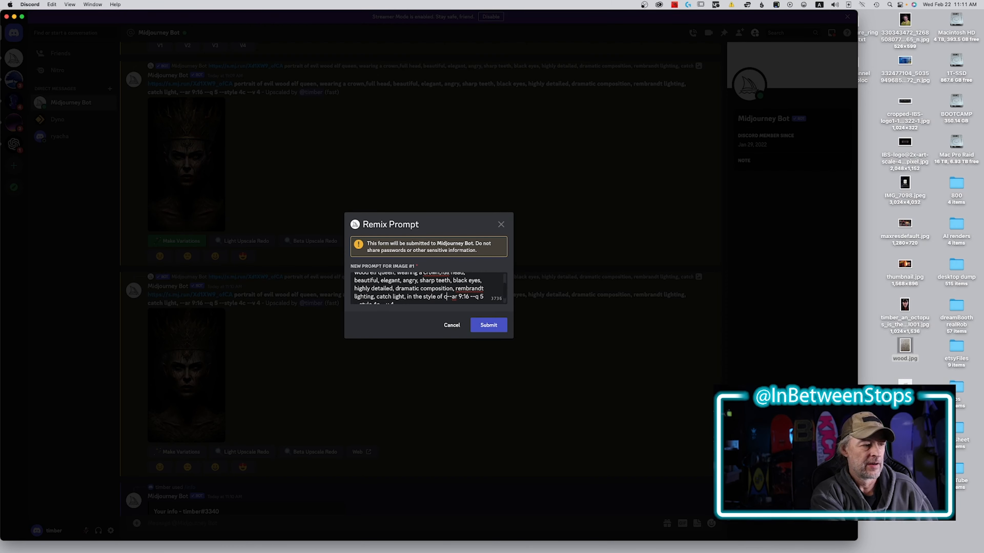
{"action": "type", "text": "raft"}
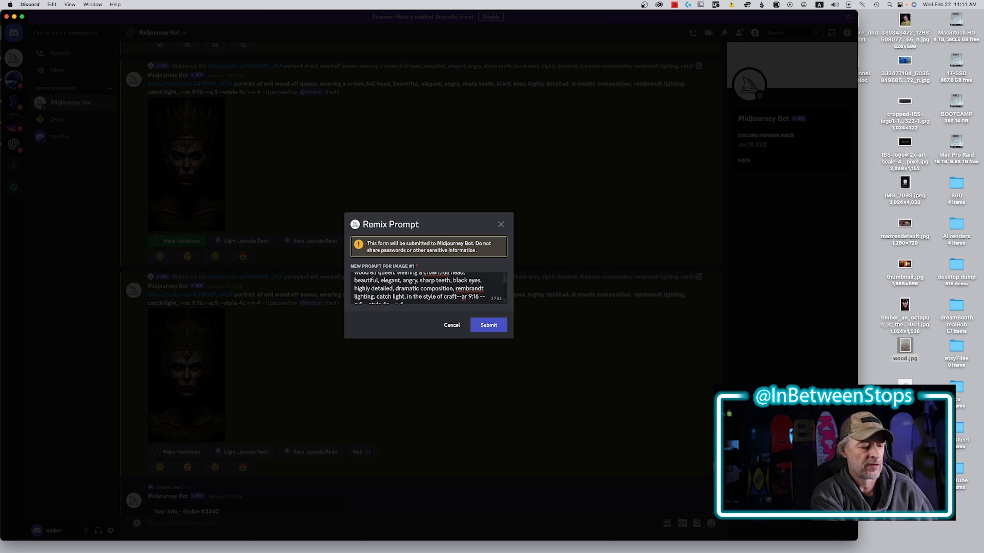
{"action": "type", "text": "sman"}
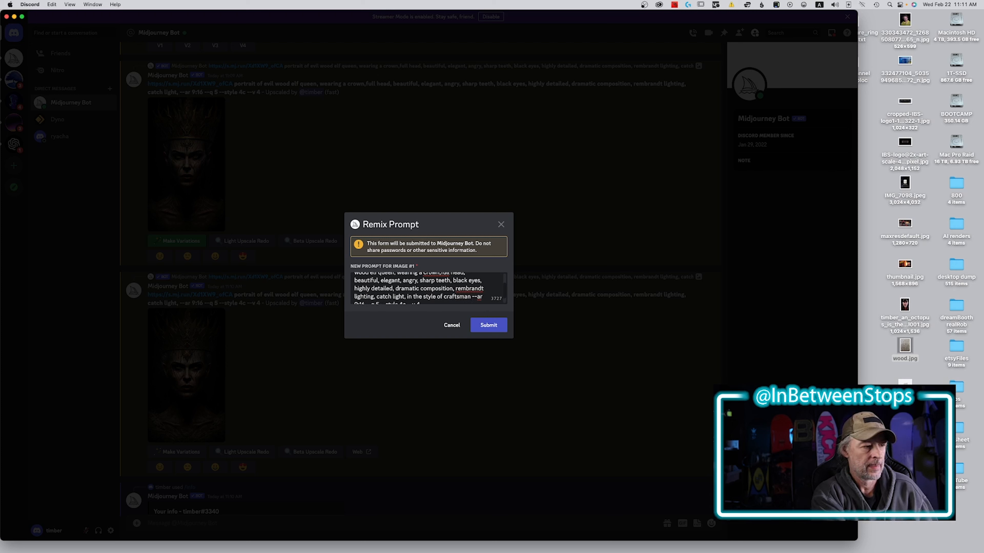
{"action": "type", "text": " ,"}
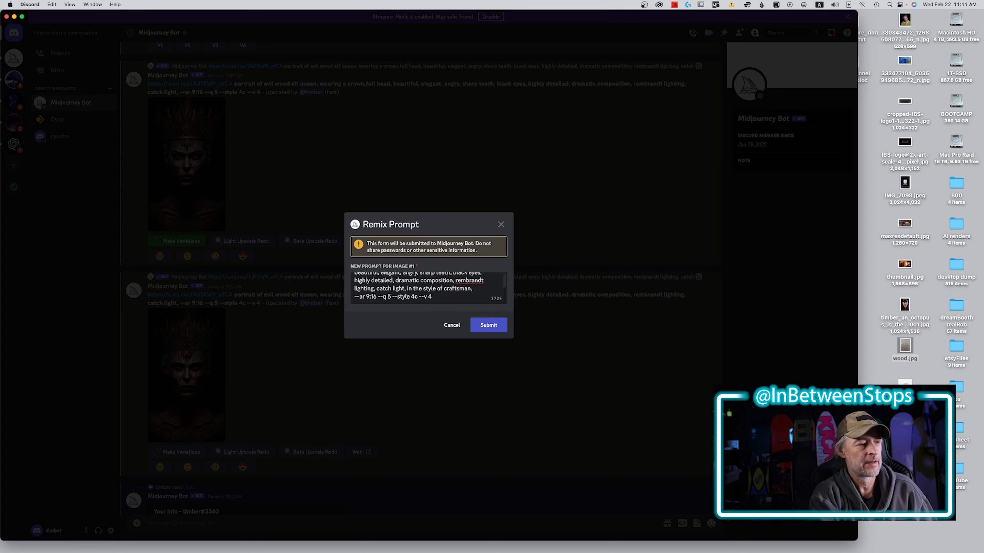
{"action": "left_click", "coordinate": [495, 326]}
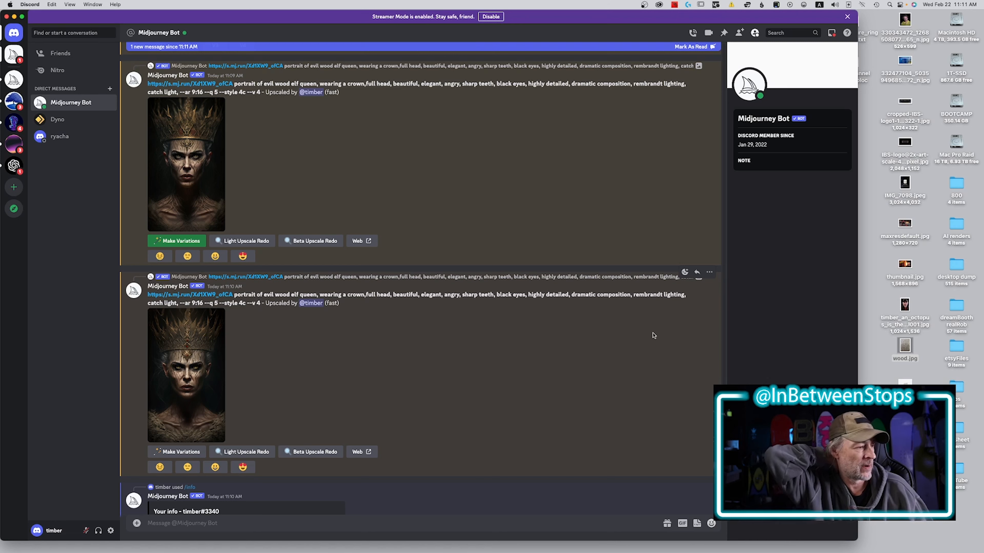
View the "in the style of craftsman" remix grid enlarged, close the preview, and reroll the grid
{"action": "scroll", "coordinate": [654, 336], "scroll_direction": "down", "scroll_amount": 5}
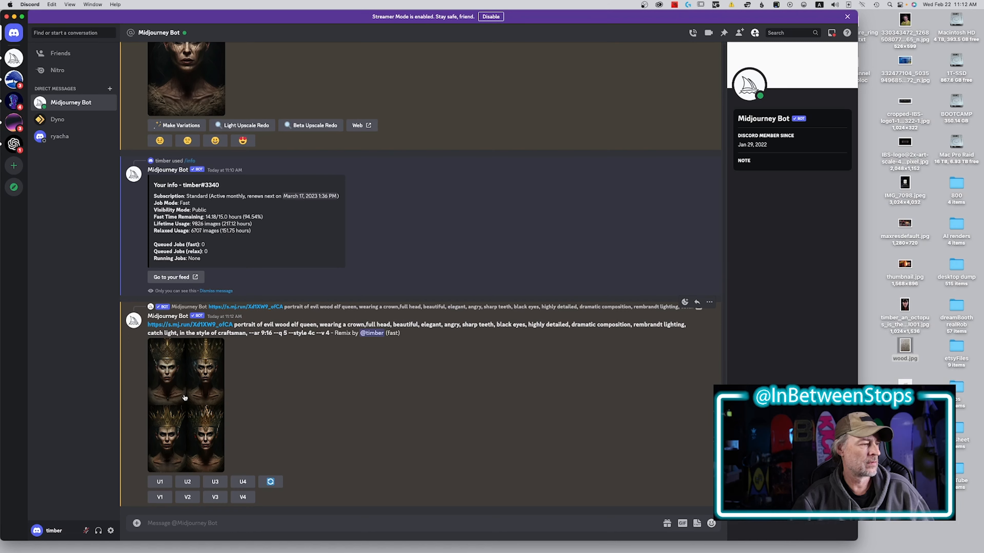
{"action": "left_click", "coordinate": [185, 397]}
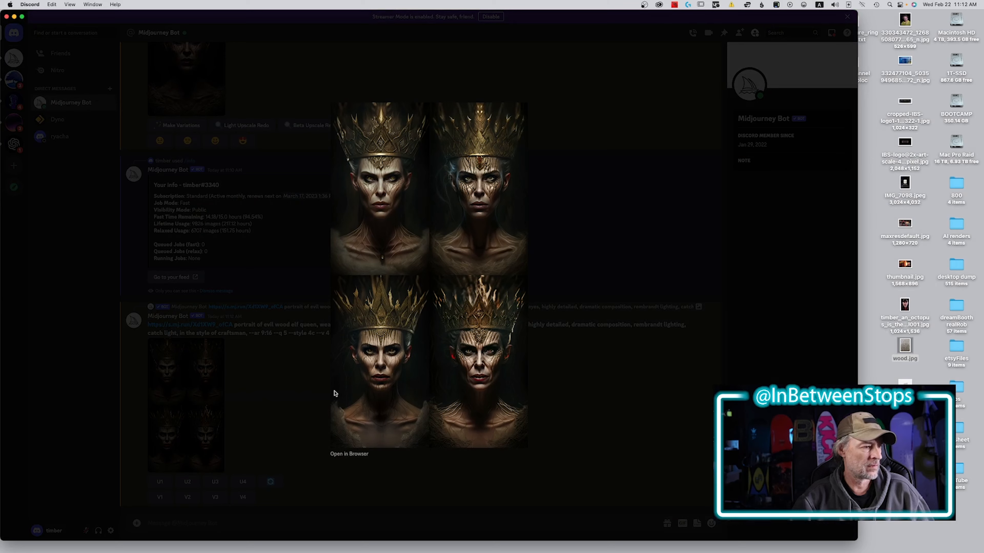
{"action": "left_click", "coordinate": [302, 391]}
{"action": "left_click", "coordinate": [270, 482]}
Request variations of the upscaled queen portrait with "in the style of mid century craftsman illustration," added to the remix prompt before --ar 9:16
{"action": "type", "text": "in the s"}
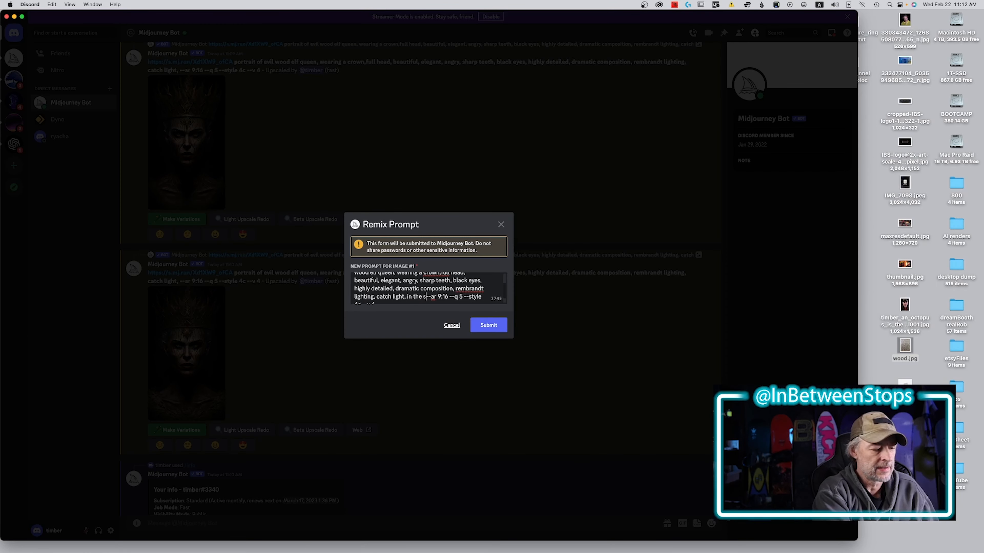
{"action": "type", "text": "tyle of "}
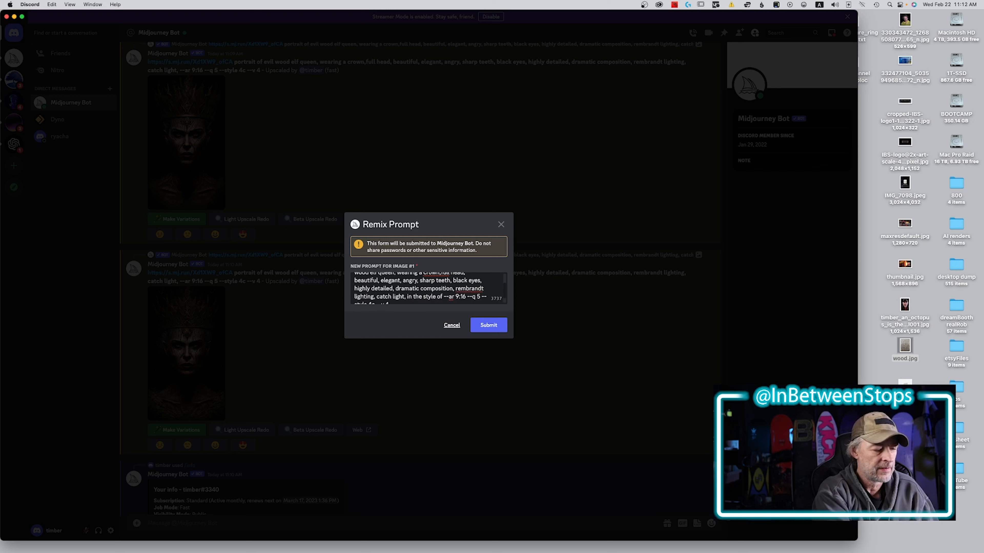
{"action": "type", "text": "mid cent"}
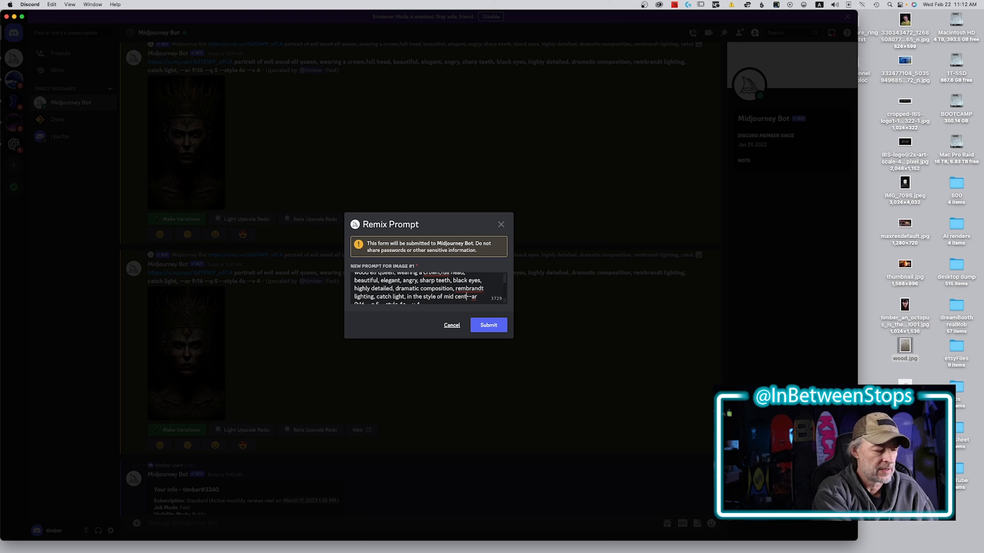
{"action": "type", "text": "ury cr"}
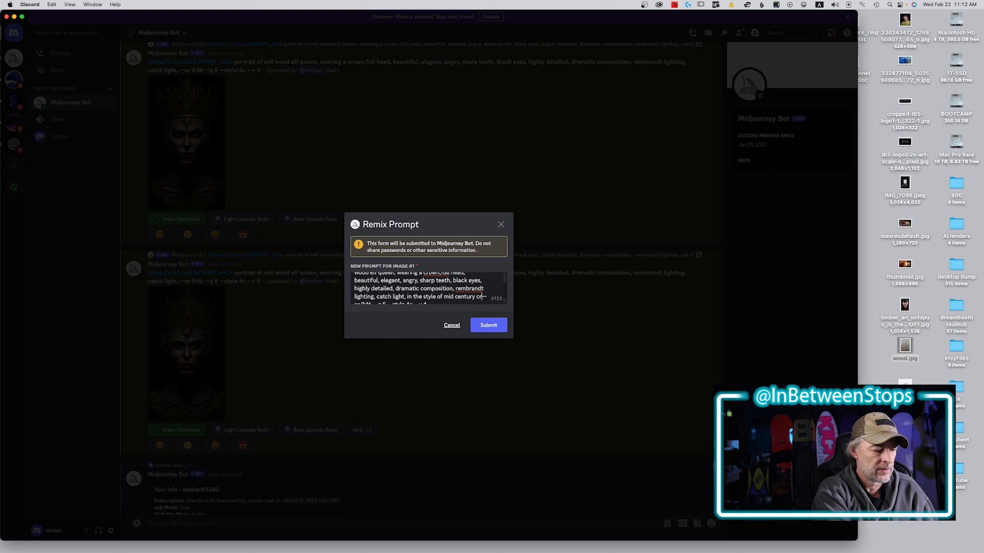
{"action": "type", "text": "aftsman"}
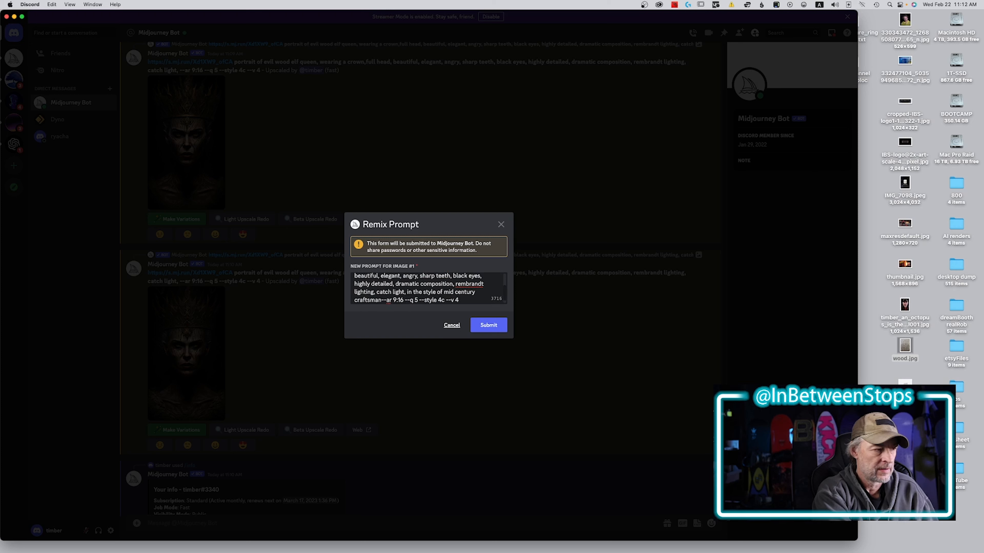
{"action": "type", "text": " illust"}
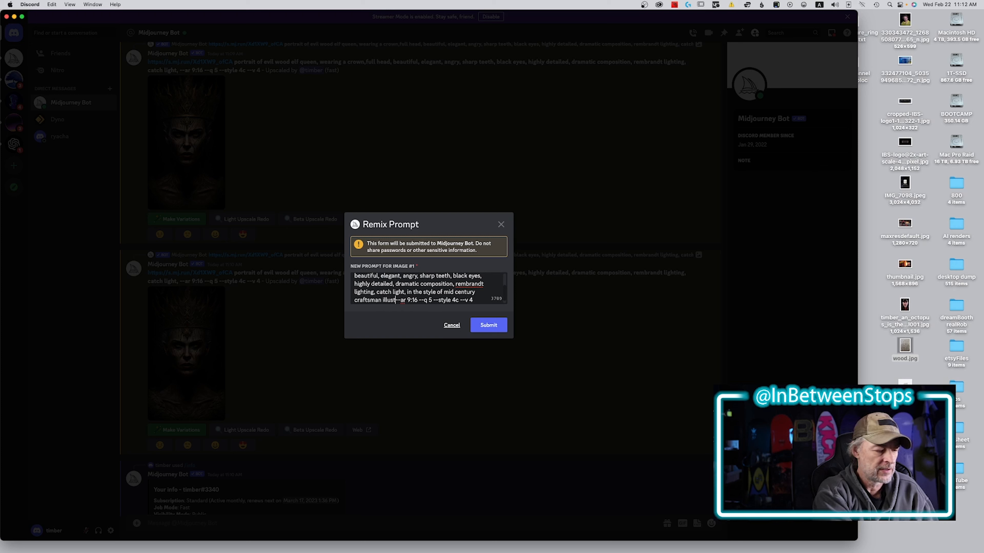
{"action": "type", "text": "ration"}
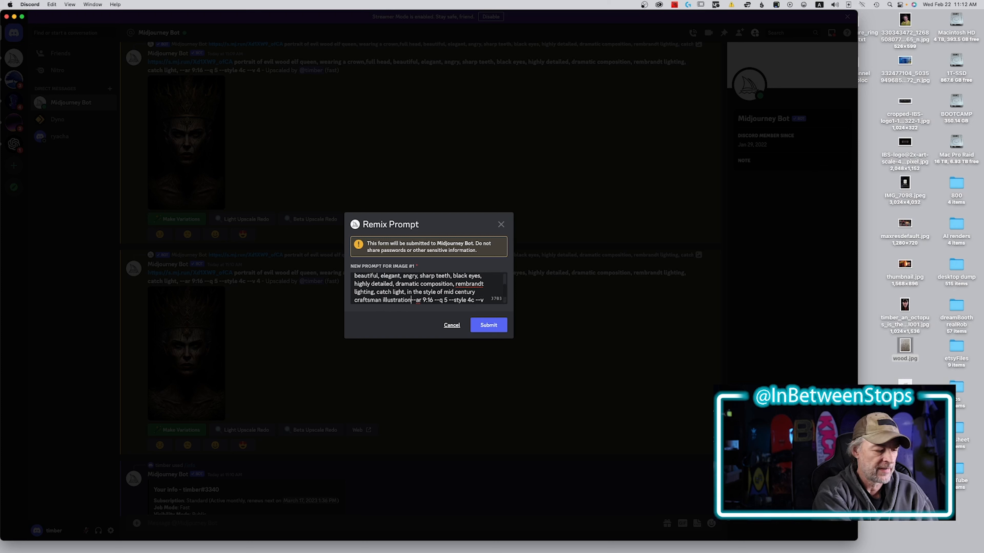
{"action": "type", "text": ","}
{"action": "key", "text": "Return"}
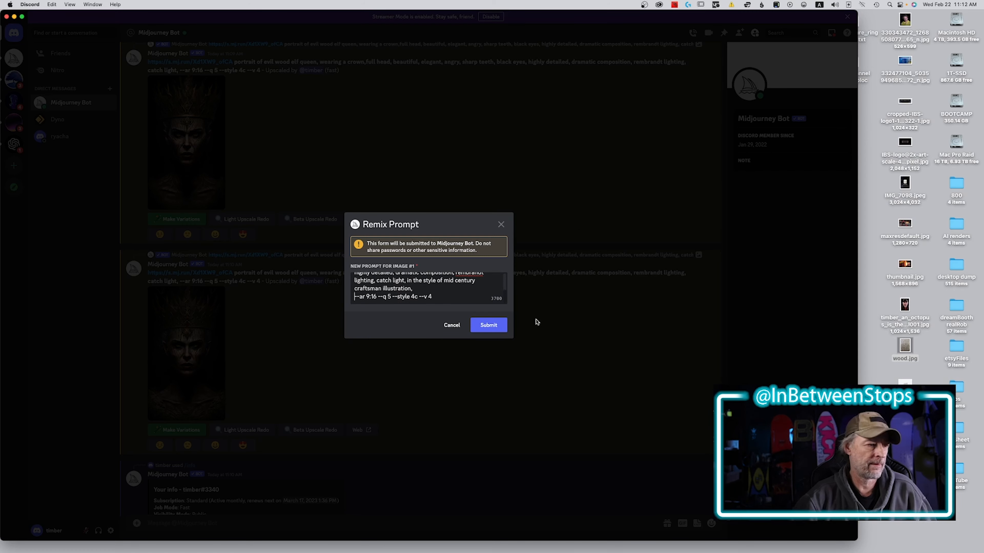
{"action": "left_click", "coordinate": [499, 325]}
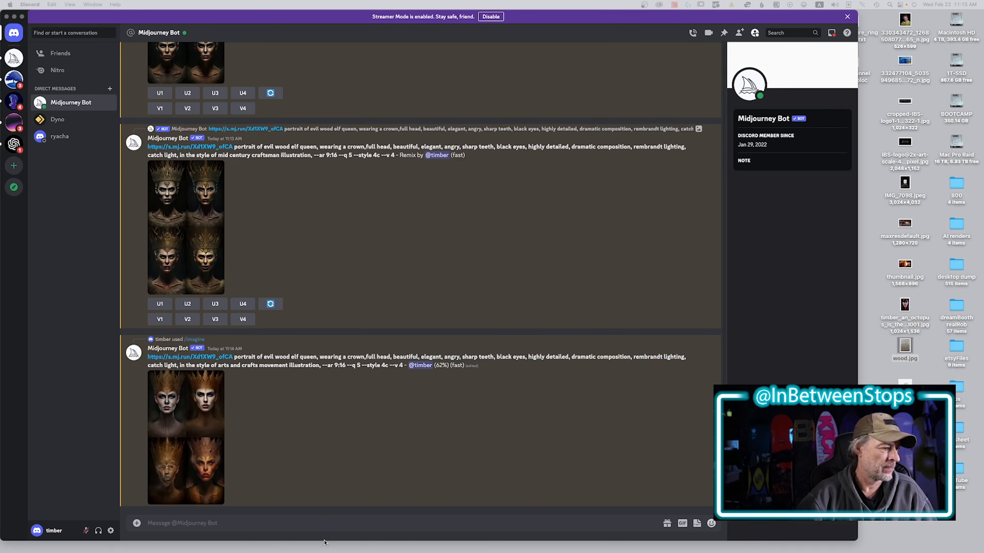
Reuse the arts and crafts queen prompt in a new /imagine command, moving "in the style of arts and crafts movement illustration," directly after "queen,"
{"action": "left_click", "coordinate": [324, 522]}
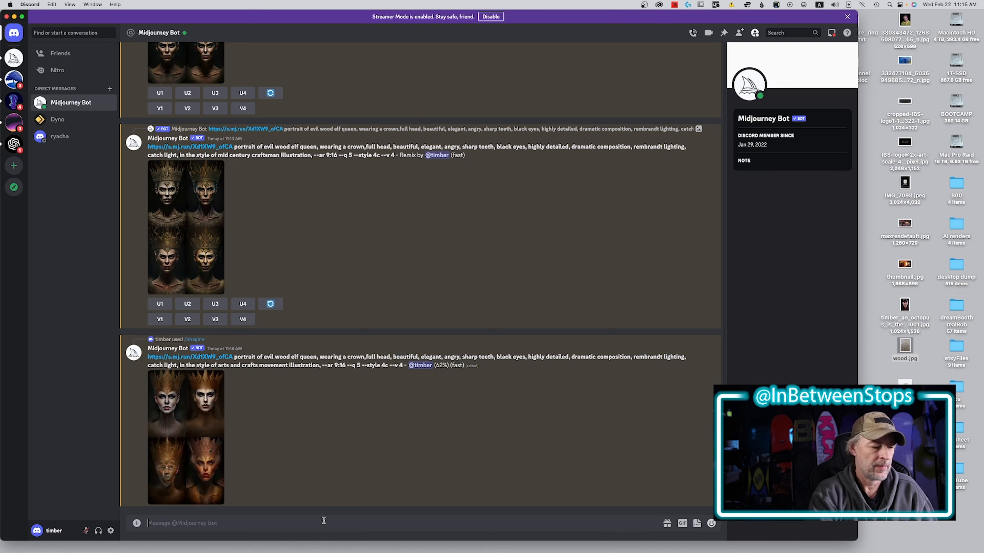
{"action": "type", "text": "https://s.mj.run/Xd1XW9_ofCA portrait of evil wood elf queen, wearing a crown,full head, beautiful, elegant, angry, sharp teeth, black eyes, highly detailed, dramatic composition, rembrandt lighting, catch light, in the style of arts and crafts movement illustration, --ar 9:16 --q 5 --style 4c --v 4"}
{"action": "left_click_drag", "start_coordinate": [227, 524], "coordinate": [374, 523]}
{"action": "key", "text": "super+c"}
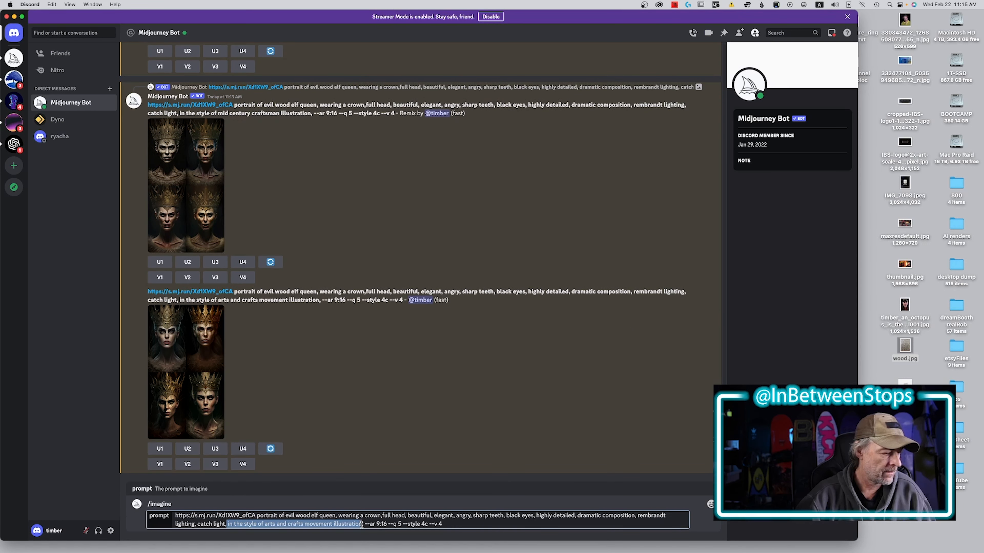
{"action": "key", "text": "BackSpace"}
{"action": "left_click", "coordinate": [337, 516]}
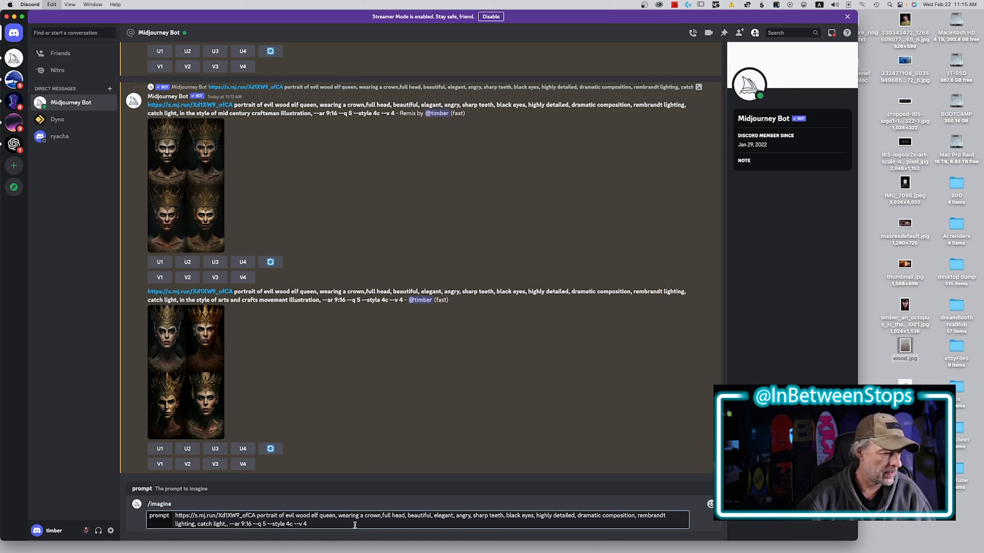
{"action": "key", "text": "super+v"}
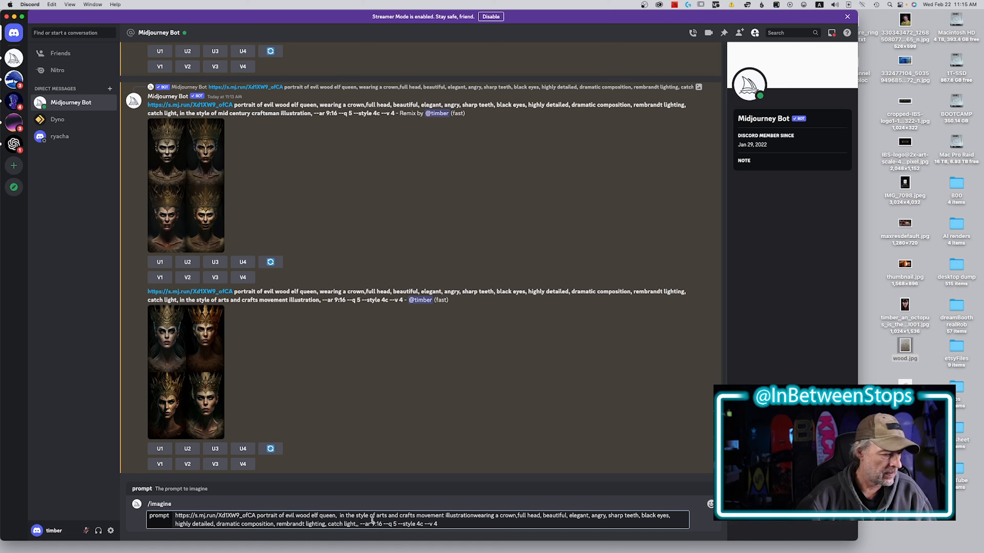
{"action": "type", "text": ","}
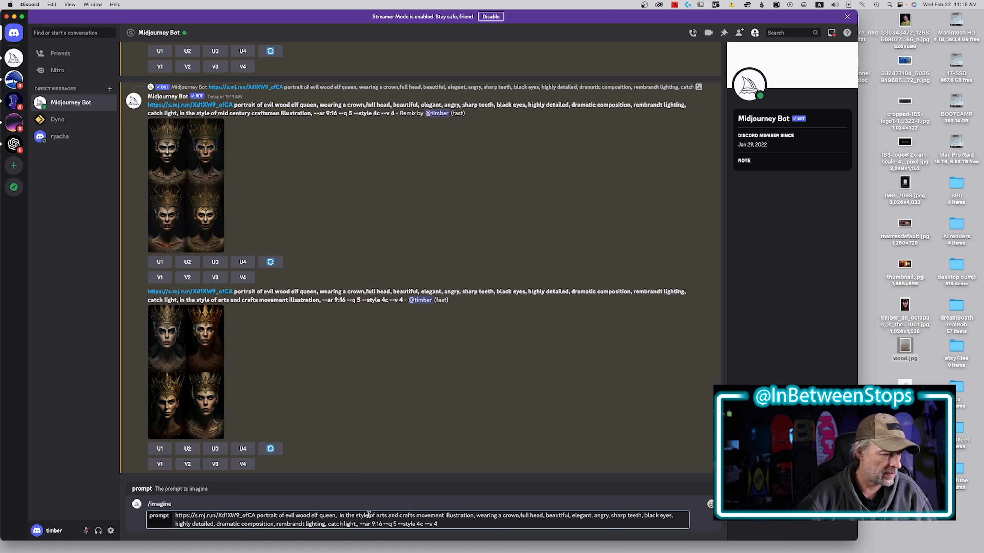
Change the prompt's style phrase to "in the style craftsman illustration, watercolor," and generate the images
{"action": "left_click_drag", "start_coordinate": [369, 515], "coordinate": [444, 518]}
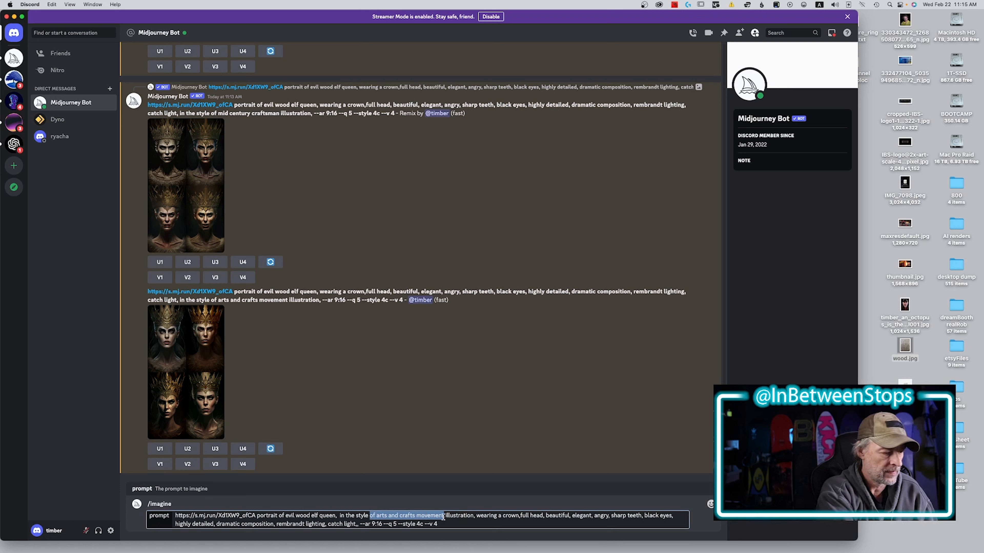
{"action": "type", "text": "crafts"}
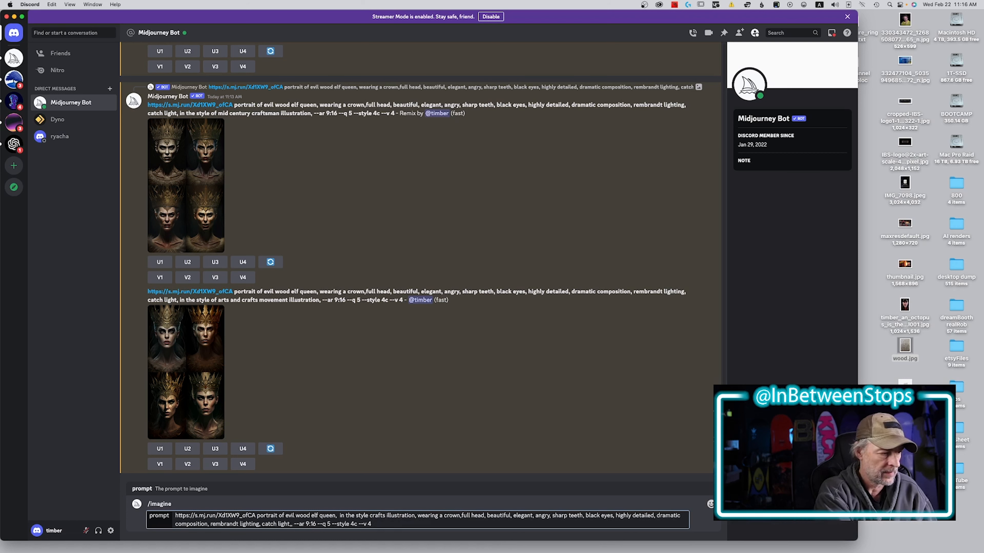
{"action": "type", "text": "man"}
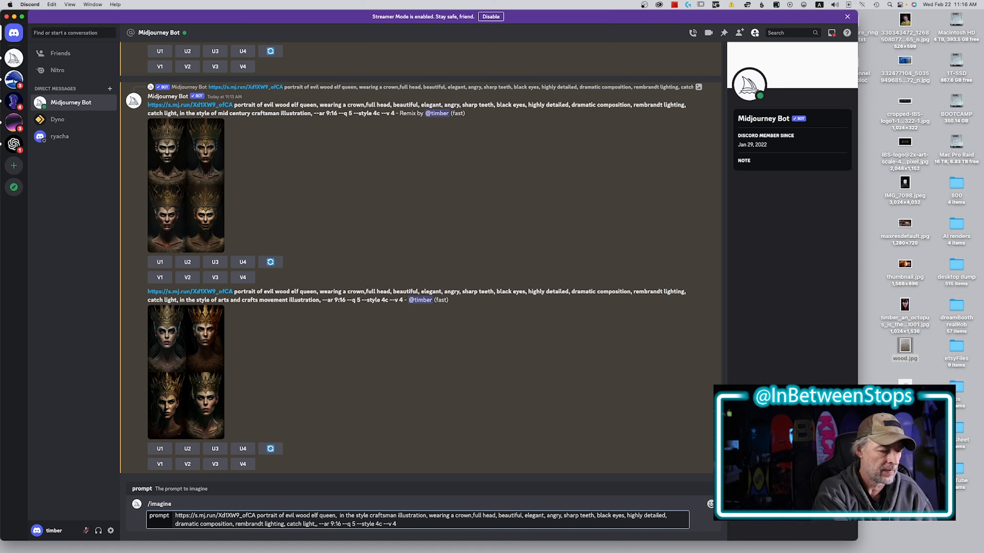
{"action": "type", "text": "waterc"}
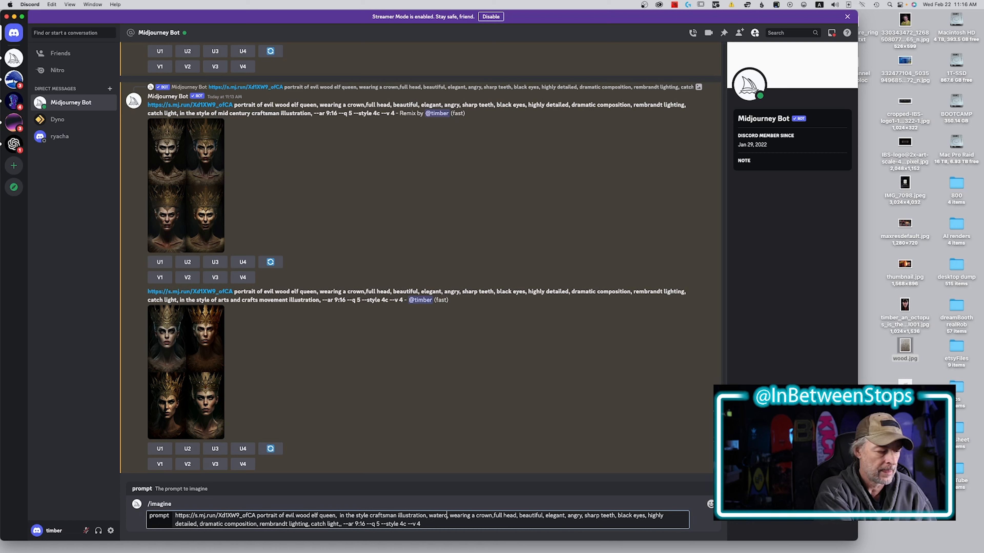
{"action": "type", "text": "olor"}
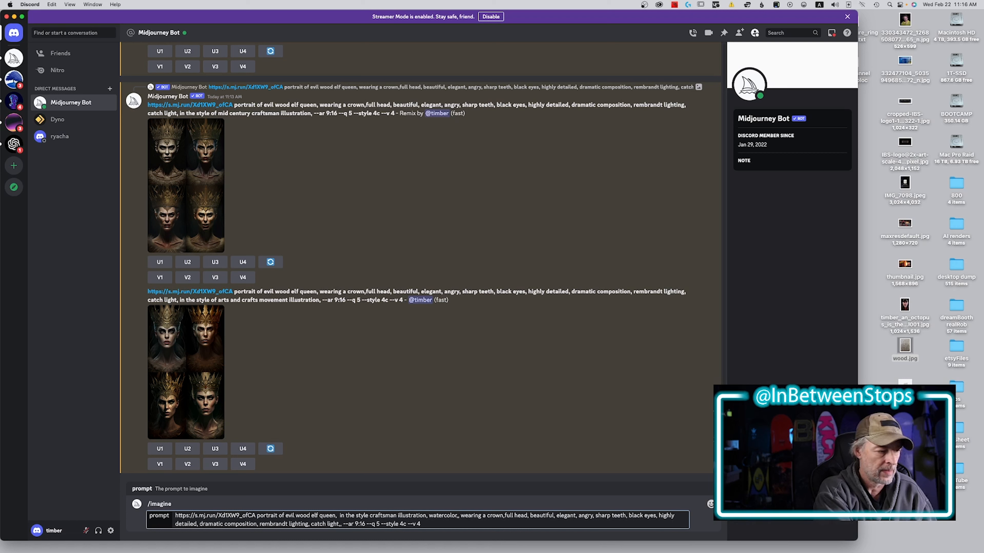
{"action": "key", "text": "BackSpace"}
{"action": "key", "text": "Return"}
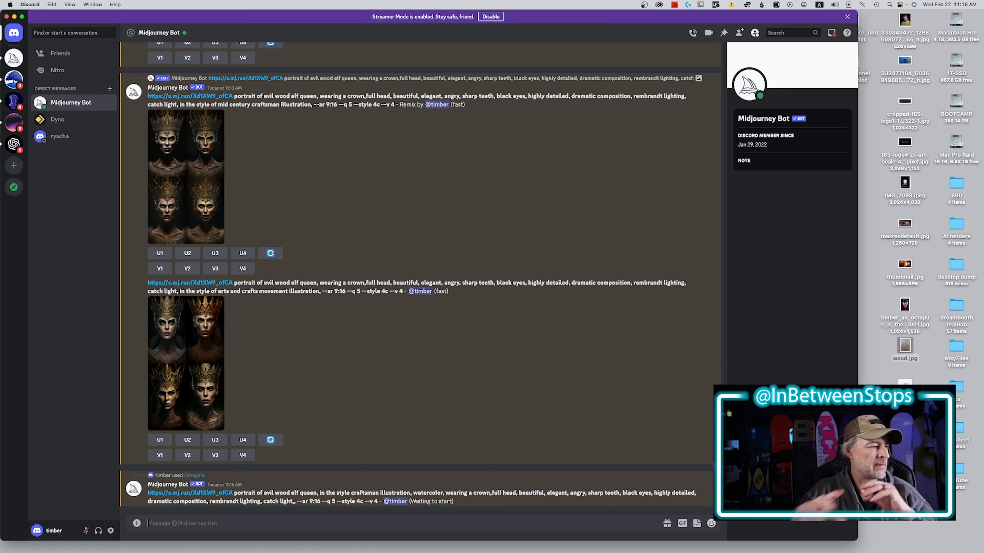
View the watercolor queen grid enlarged, and copy its full prompt into a new /imagine command
{"action": "left_click", "coordinate": [186, 337]}
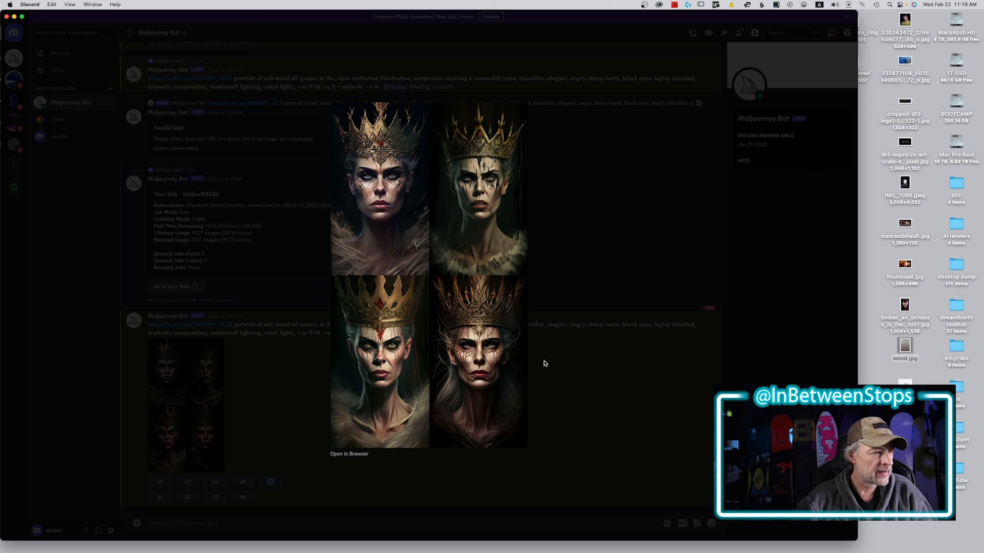
{"action": "left_click", "coordinate": [576, 384]}
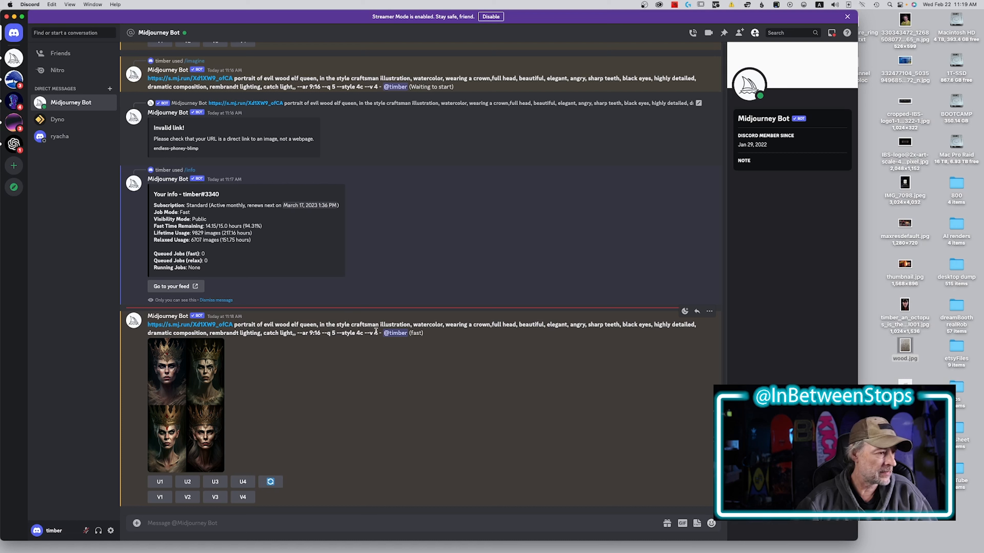
{"action": "left_click_drag", "start_coordinate": [377, 332], "coordinate": [148, 324]}
{"action": "key", "text": "super+c"}
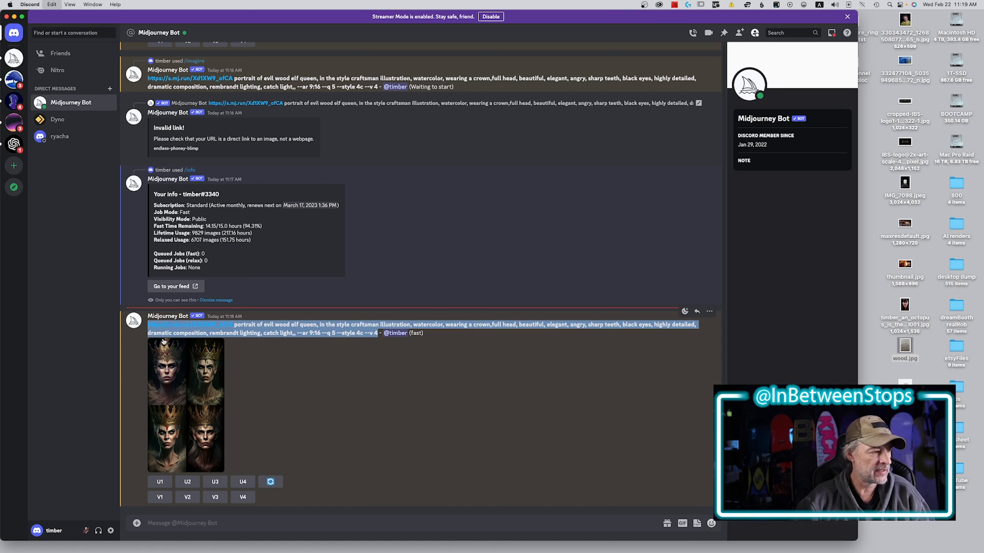
{"action": "left_click", "coordinate": [306, 522]}
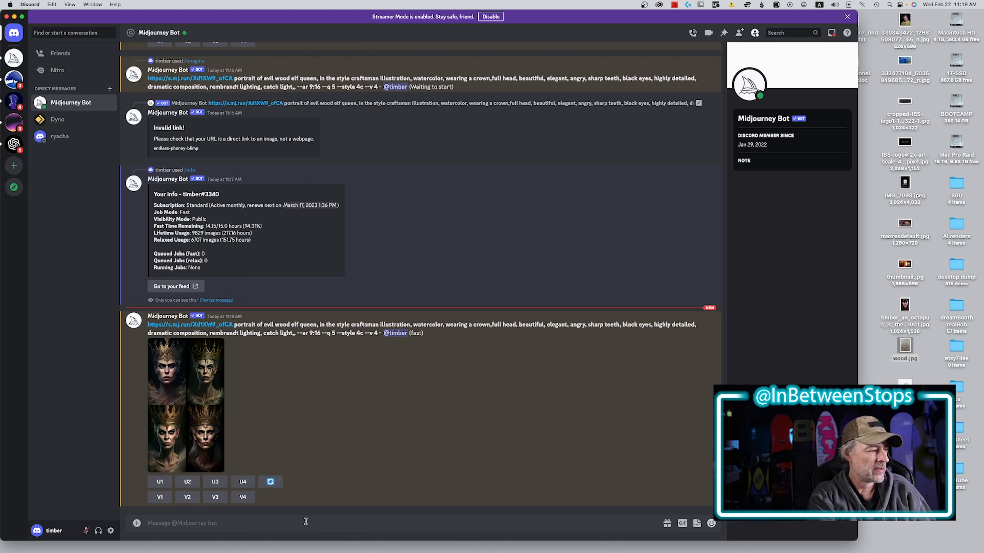
{"action": "type", "text": "/"}
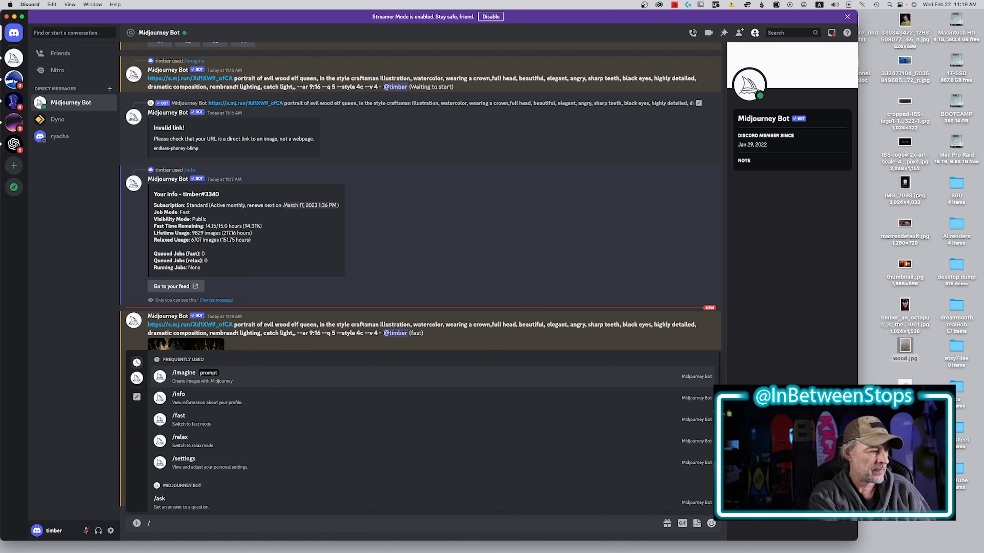
{"action": "key", "text": "Return"}
{"action": "key", "text": "super+v"}
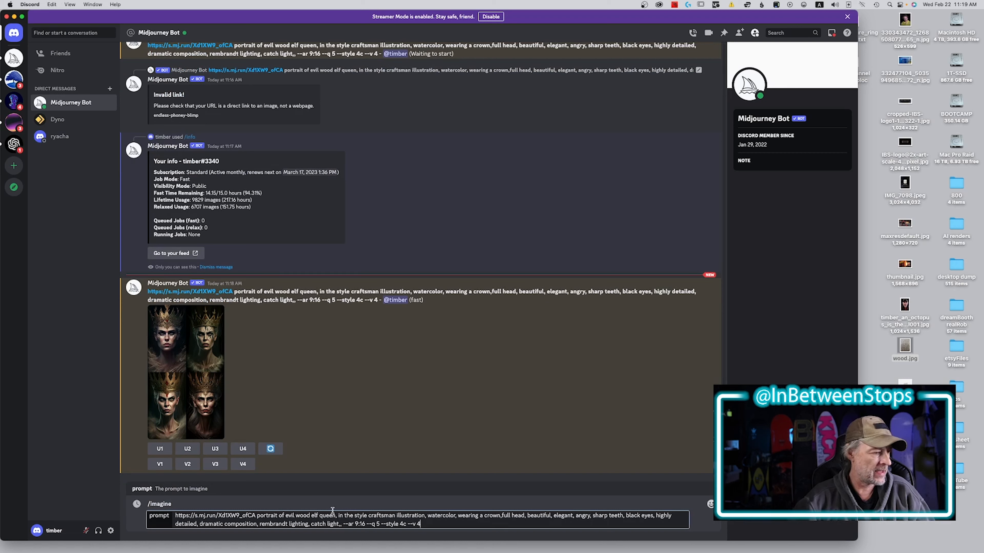
Add "mid century modern," before "watercolor" in the prompt and generate the images
{"action": "left_click", "coordinate": [426, 515]}
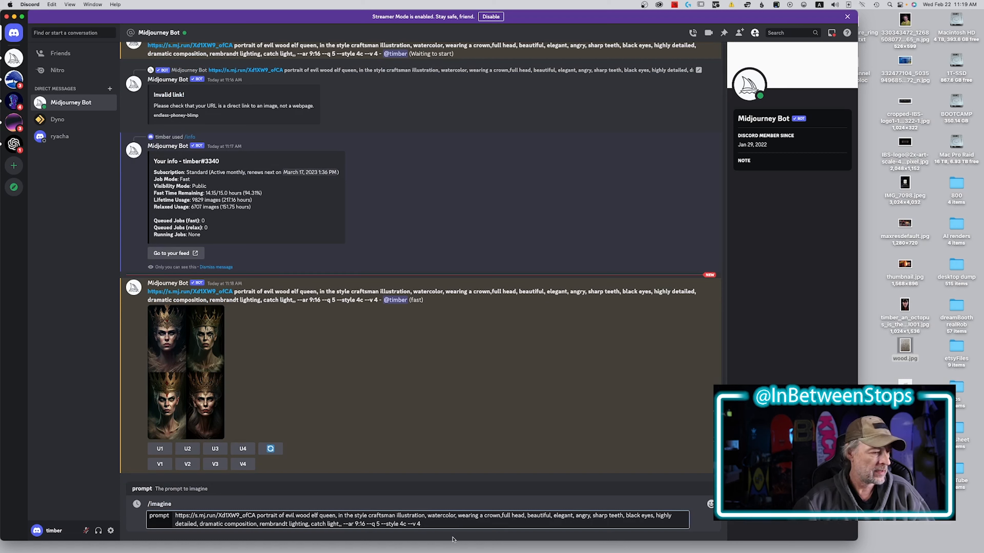
{"action": "type", "text": "mid centu"}
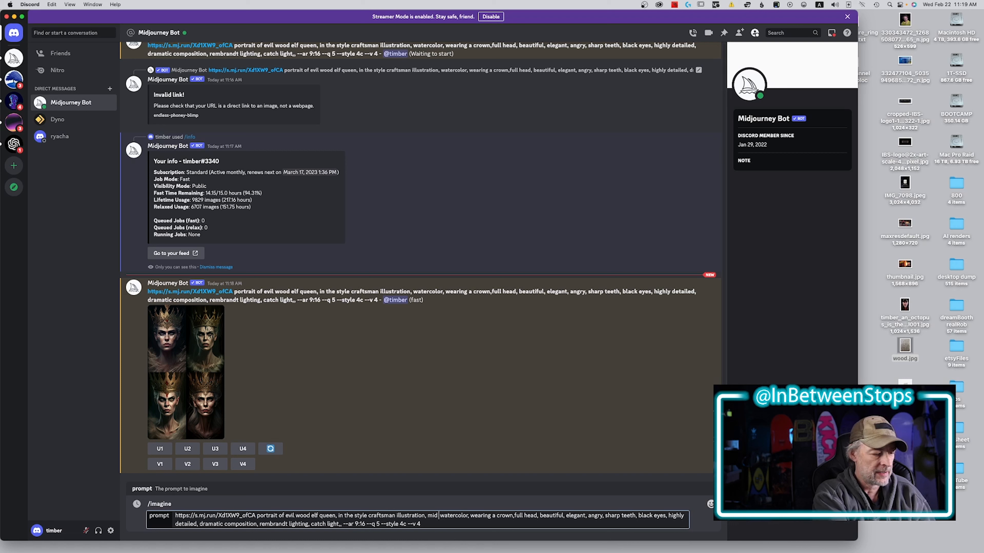
{"action": "type", "text": "ry"}
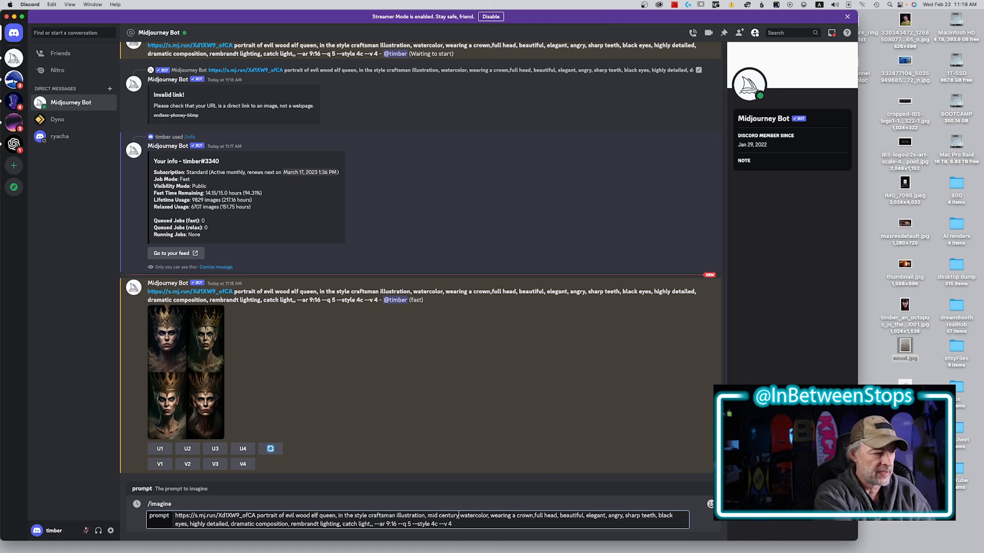
{"action": "type", "text": " moder"}
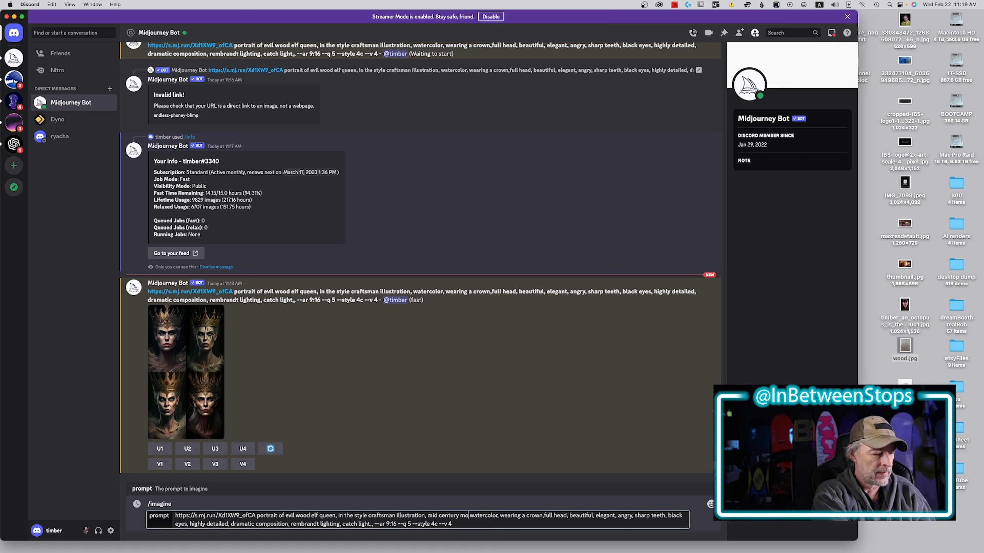
{"action": "type", "text": "n,"}
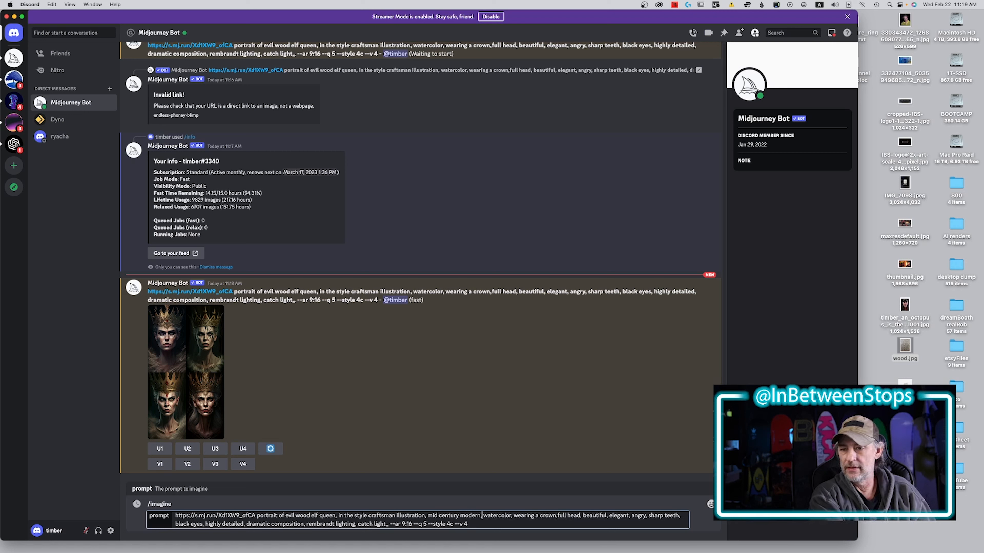
{"action": "key", "text": "Return"}
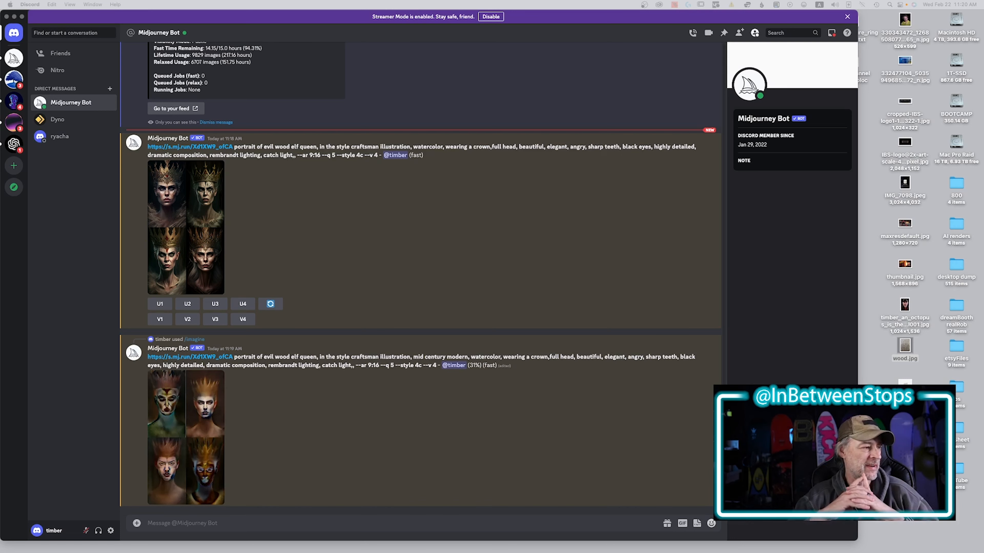
Examine the mid century modern grids enlarged, and upscale the third image of the latest reroll
{"action": "left_click", "coordinate": [186, 438]}
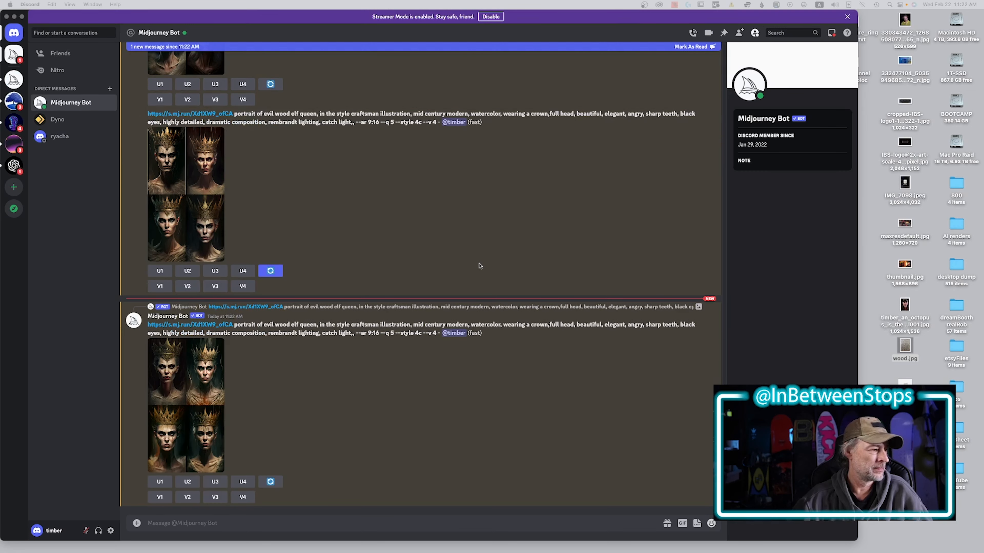
{"action": "left_click", "coordinate": [191, 386]}
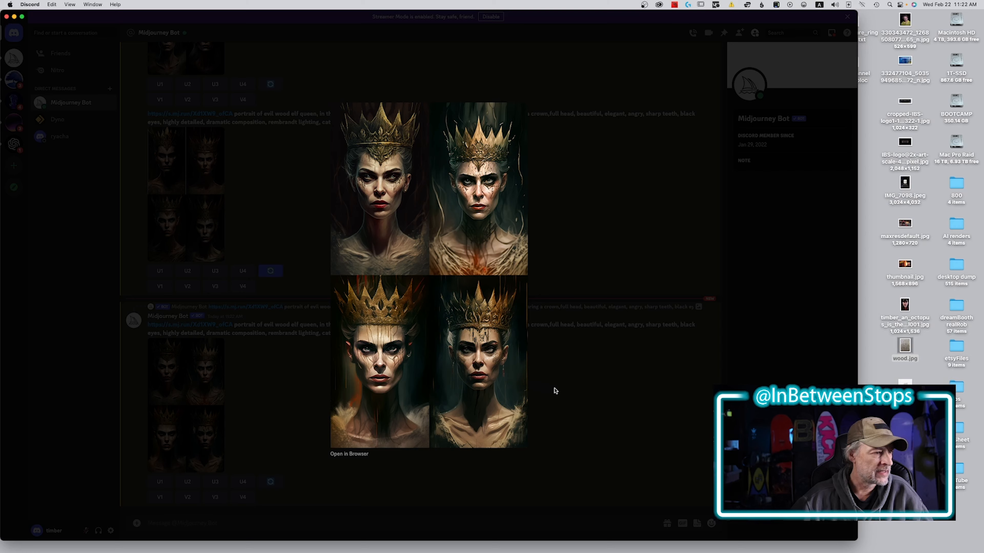
{"action": "left_click", "coordinate": [556, 391]}
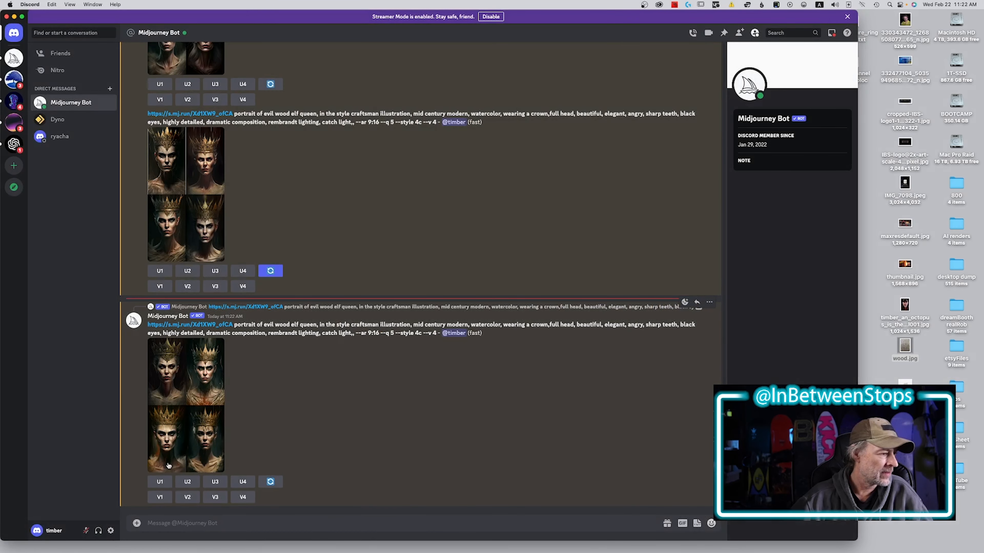
{"action": "left_click", "coordinate": [214, 483]}
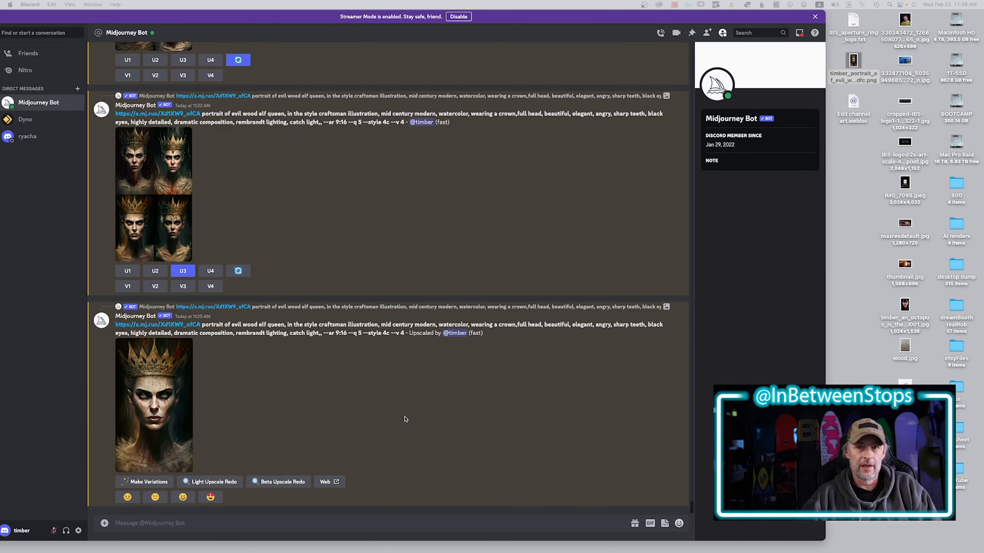
View the upscaled mid century modern queen portrait enlarged and open it in the browser
{"action": "left_click", "coordinate": [168, 405]}
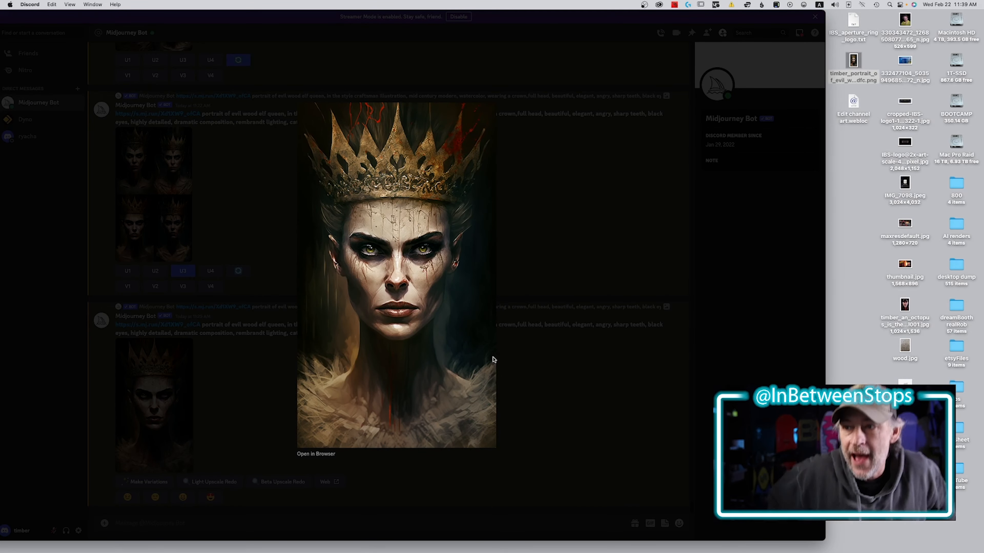
{"action": "left_click", "coordinate": [311, 454]}
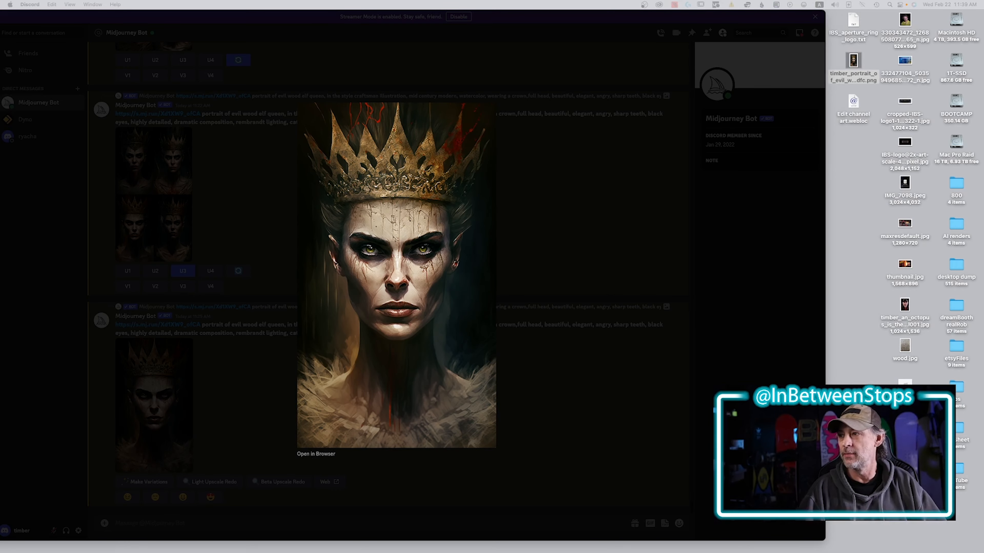